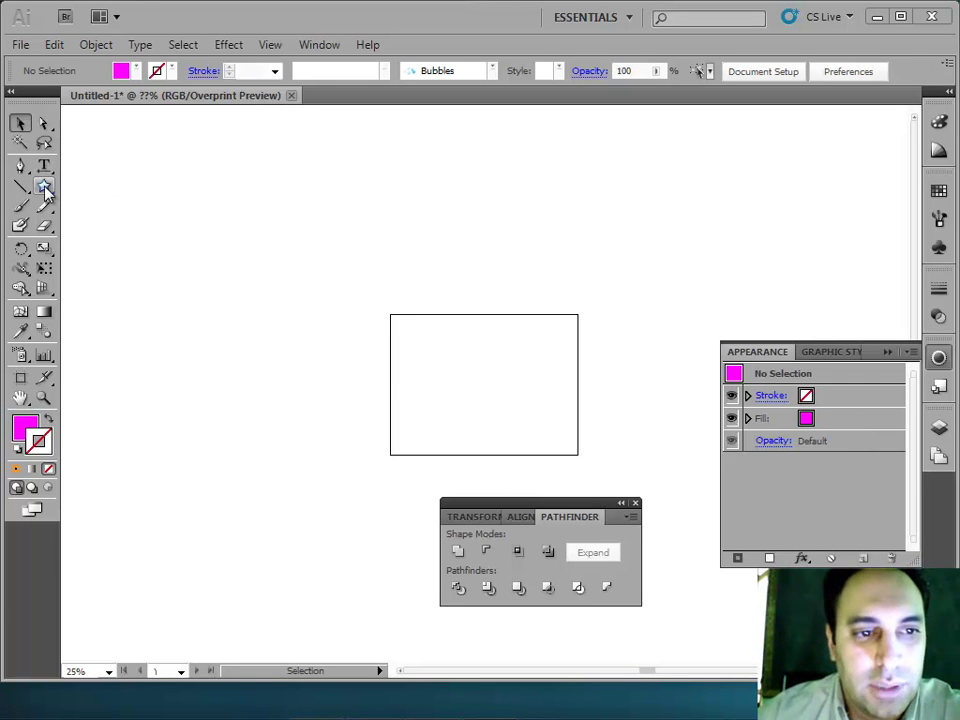
Create a six-pointed magenta star with exact values, delete it, then fit the artboard in view
{"action": "mouse_move", "coordinate": [45, 192]}
{"action": "left_mouse_down"}
{"action": "mouse_move", "coordinate": [92, 208]}
{"action": "mouse_move", "coordinate": [99, 270]}
{"action": "left_mouse_up"}
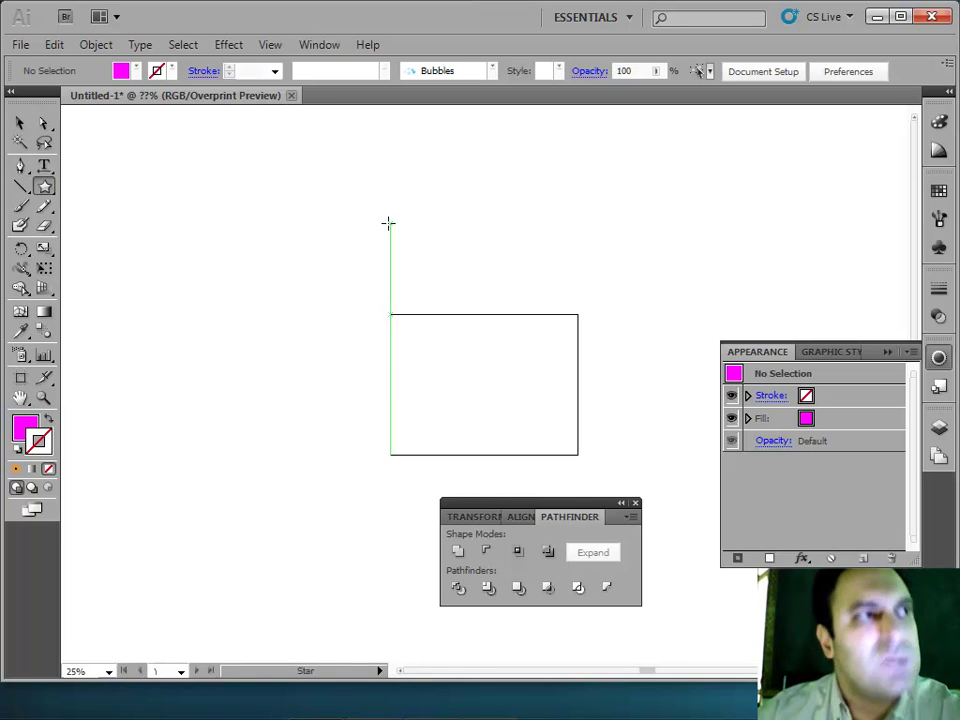
{"action": "left_click", "coordinate": [487, 381]}
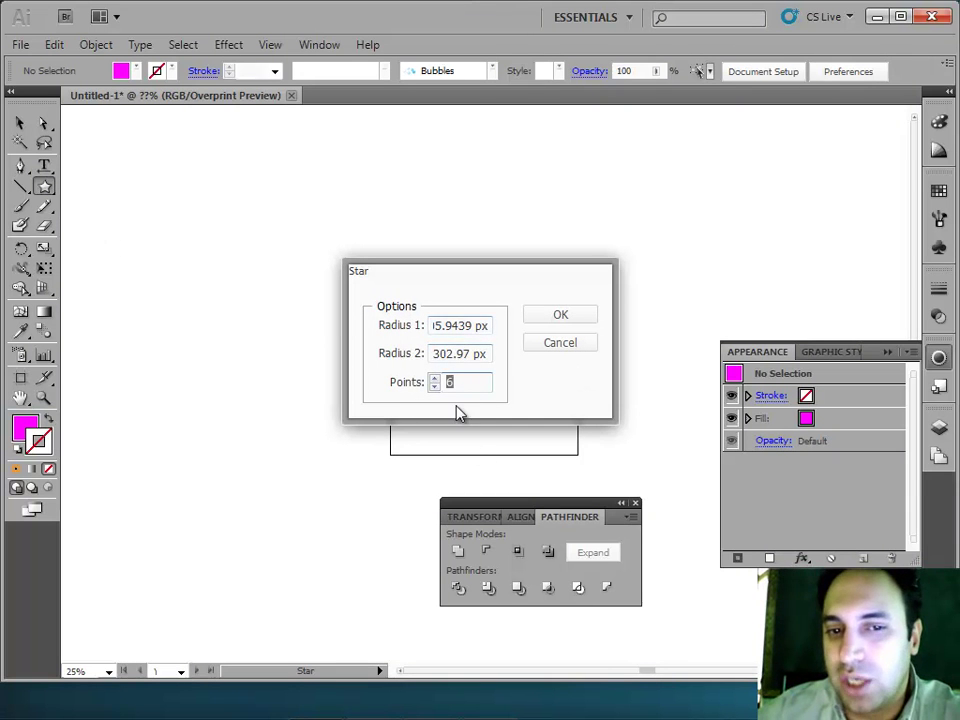
{"action": "left_click", "coordinate": [565, 317]}
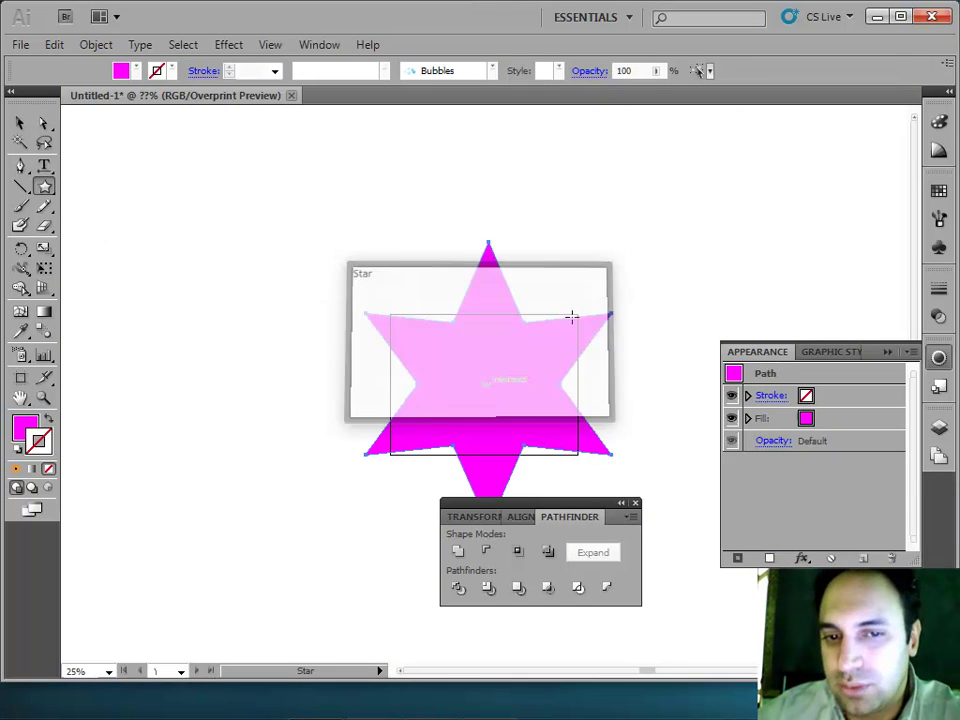
{"action": "left_click", "coordinate": [20, 122]}
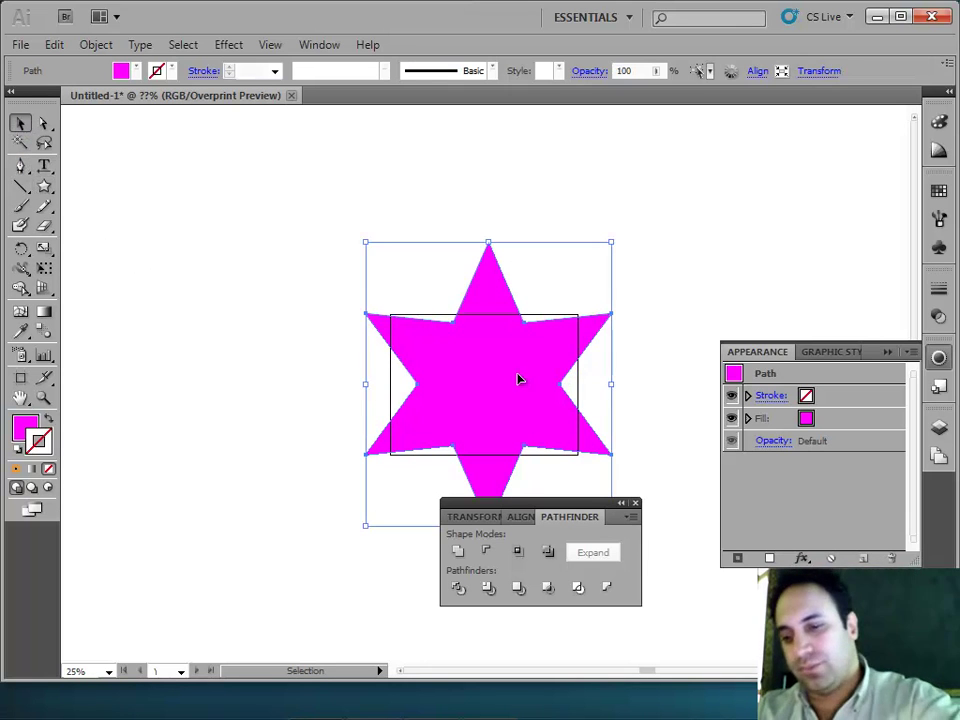
{"action": "key", "text": "Delete"}
{"action": "key", "text": "ctrl+minus"}
{"action": "key", "text": "ctrl+0"}
{"action": "key", "text": "ctrl+minus"}
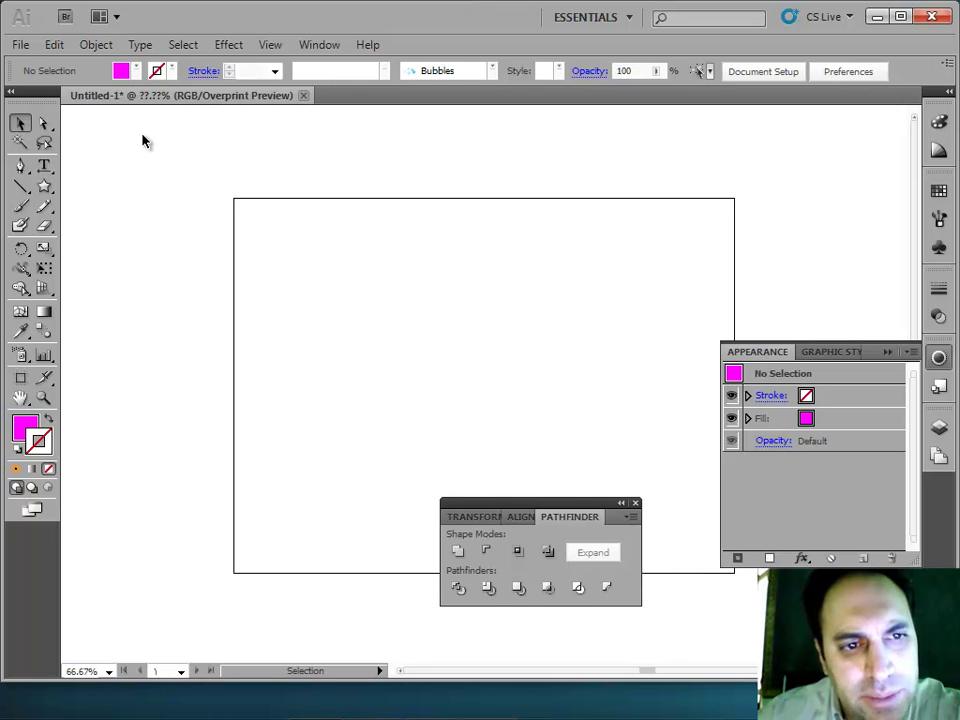
Draw a horizontal line near the artboard top with the Line Segment tool and check its length
{"action": "left_click", "coordinate": [18, 189]}
{"action": "left_click", "coordinate": [18, 195]}
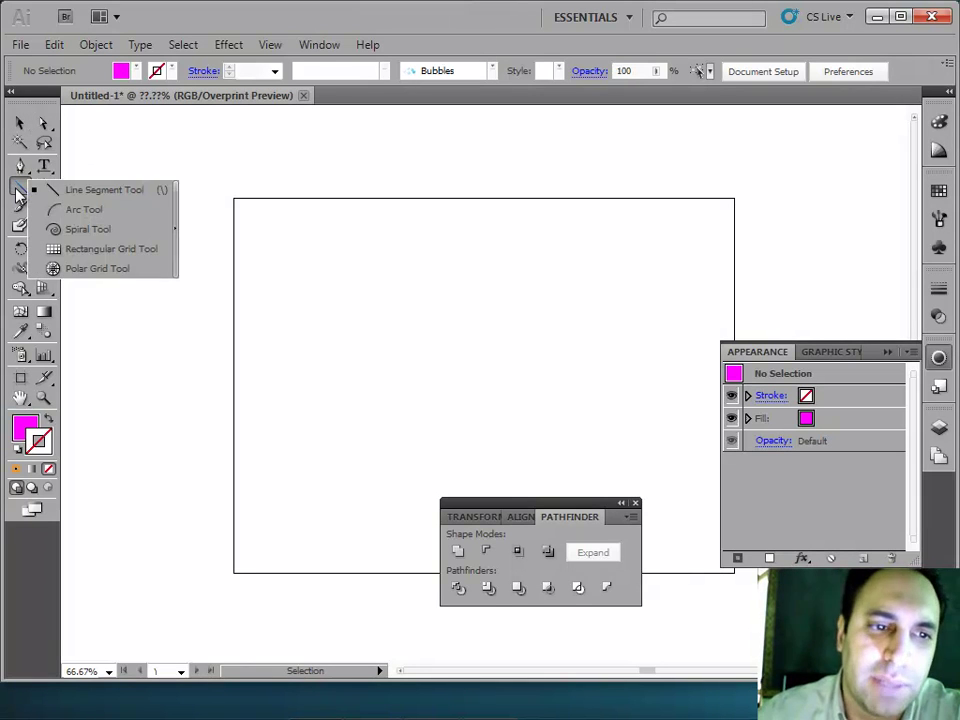
{"action": "left_click", "coordinate": [110, 190]}
{"action": "left_click", "coordinate": [311, 229]}
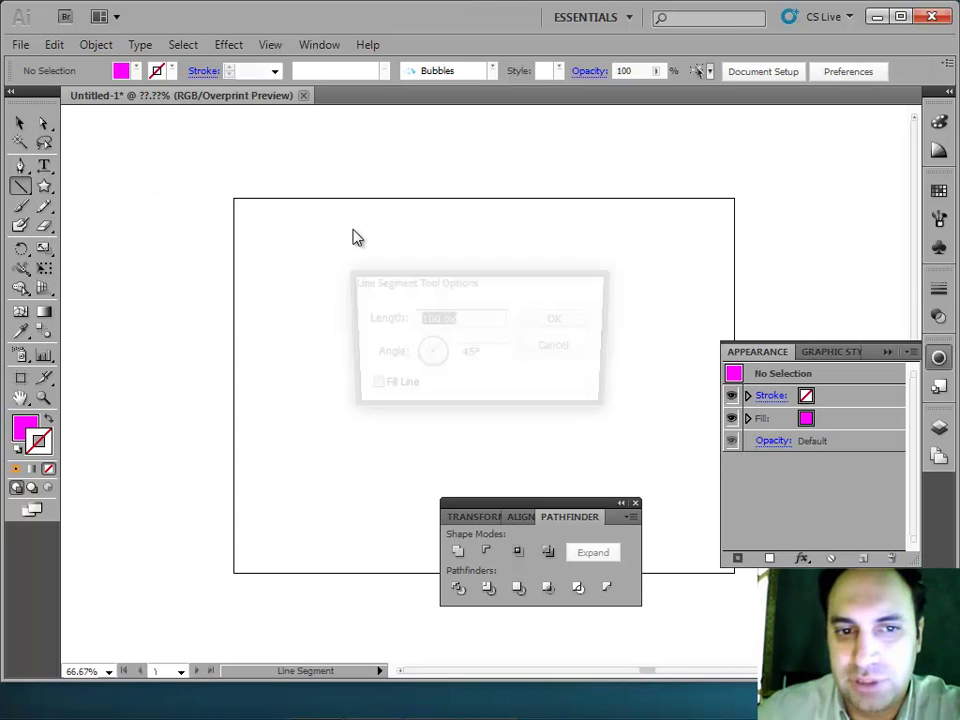
{"action": "left_click", "coordinate": [562, 348]}
{"action": "left_click_drag", "start_coordinate": [300, 229], "coordinate": [653, 227]}
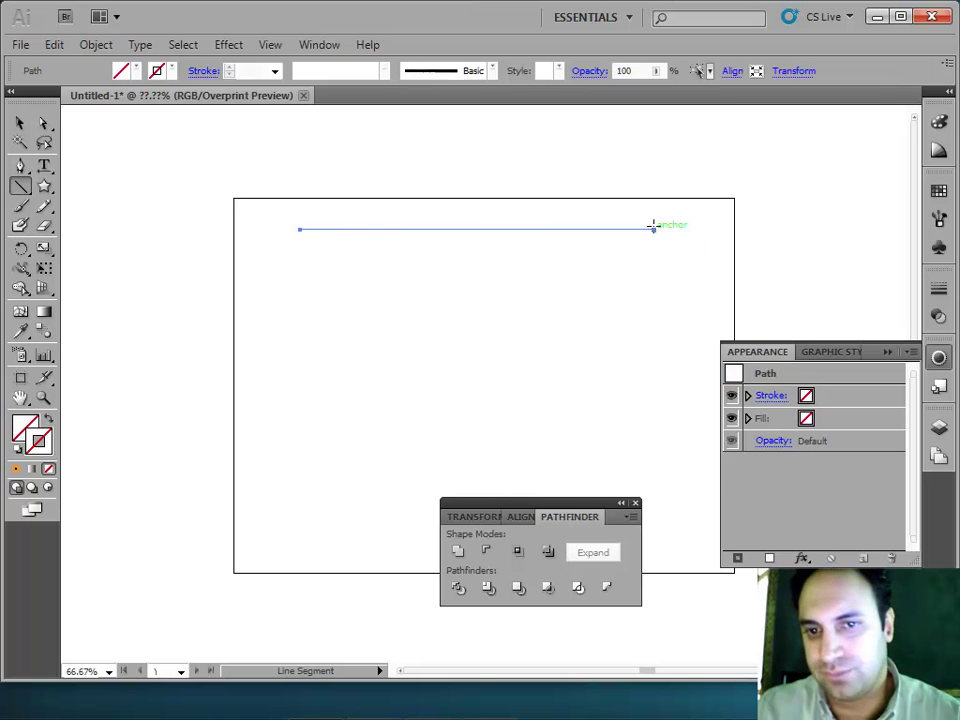
{"action": "left_click", "coordinate": [326, 452]}
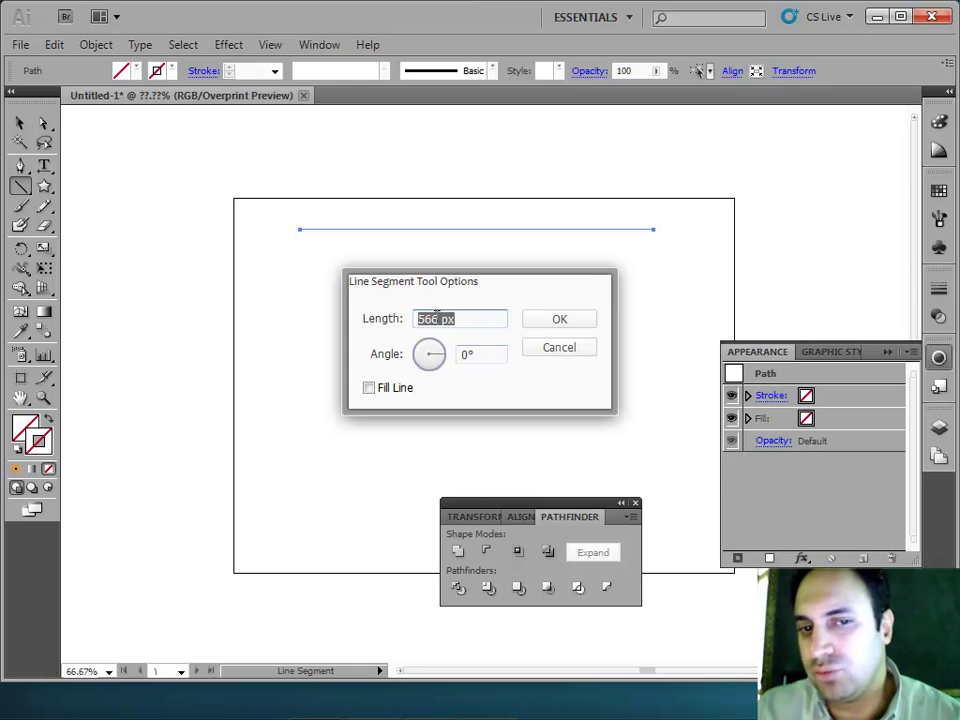
{"action": "left_click", "coordinate": [559, 348]}
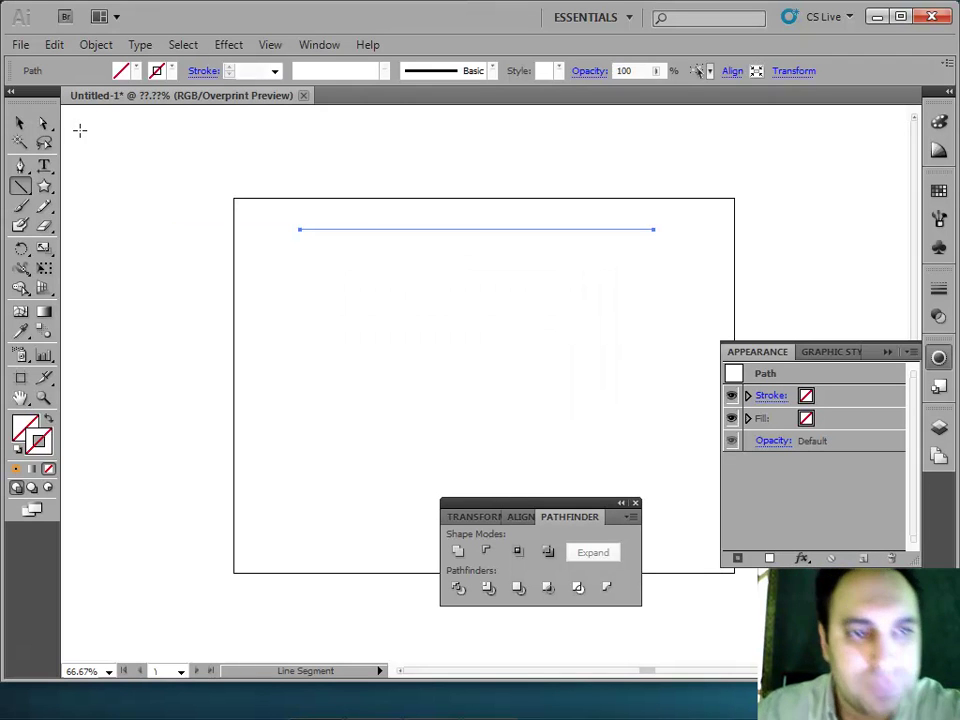
Close the Pathfinder and Appearance panels and deselect the invisible line
{"action": "left_click", "coordinate": [20, 122]}
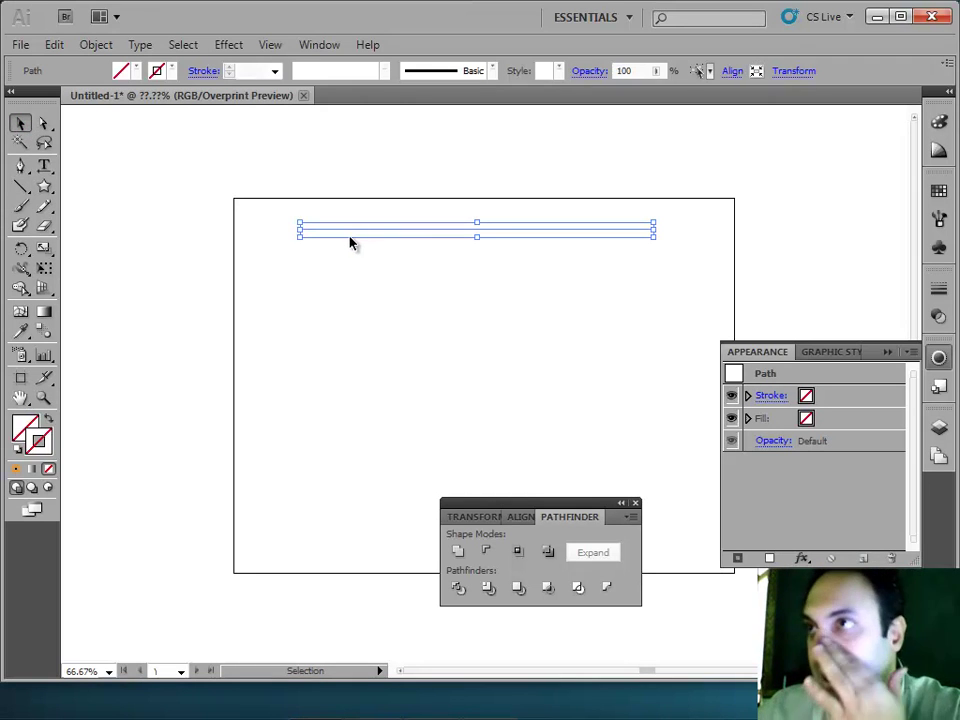
{"action": "left_click", "coordinate": [636, 504]}
{"action": "left_click", "coordinate": [888, 356]}
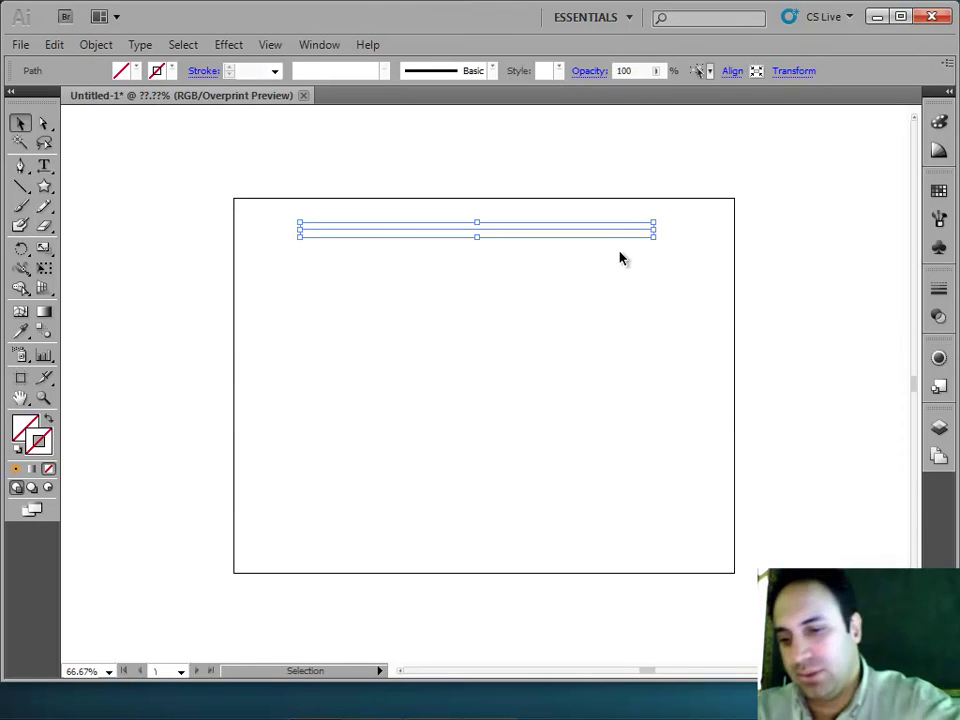
{"action": "left_click", "coordinate": [212, 214]}
{"action": "left_click", "coordinate": [21, 186]}
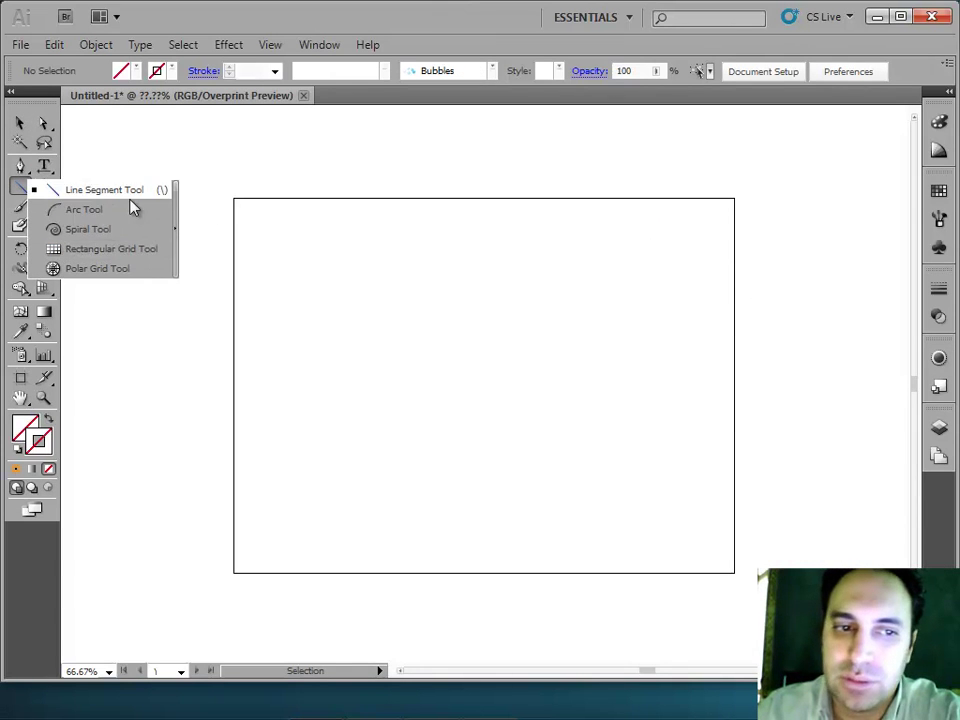
Place a four-point zigzag Pen path from the artboard top to below its bottom
{"action": "left_click", "coordinate": [100, 189]}
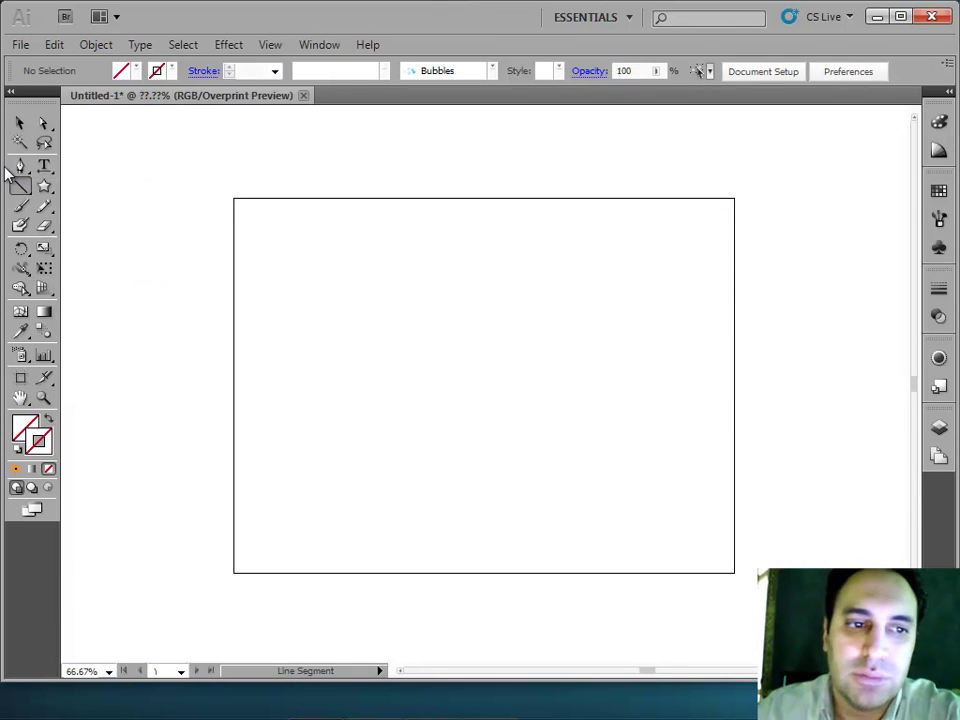
{"action": "left_click", "coordinate": [461, 212]}
{"action": "left_click", "coordinate": [571, 364]}
{"action": "left_click", "coordinate": [449, 506]}
{"action": "left_click", "coordinate": [552, 624]}
Smooth the two middle corners into curves, move the S-curve up about 33 px, and deselect
{"action": "left_click_drag", "start_coordinate": [20, 166], "coordinate": [108, 235]}
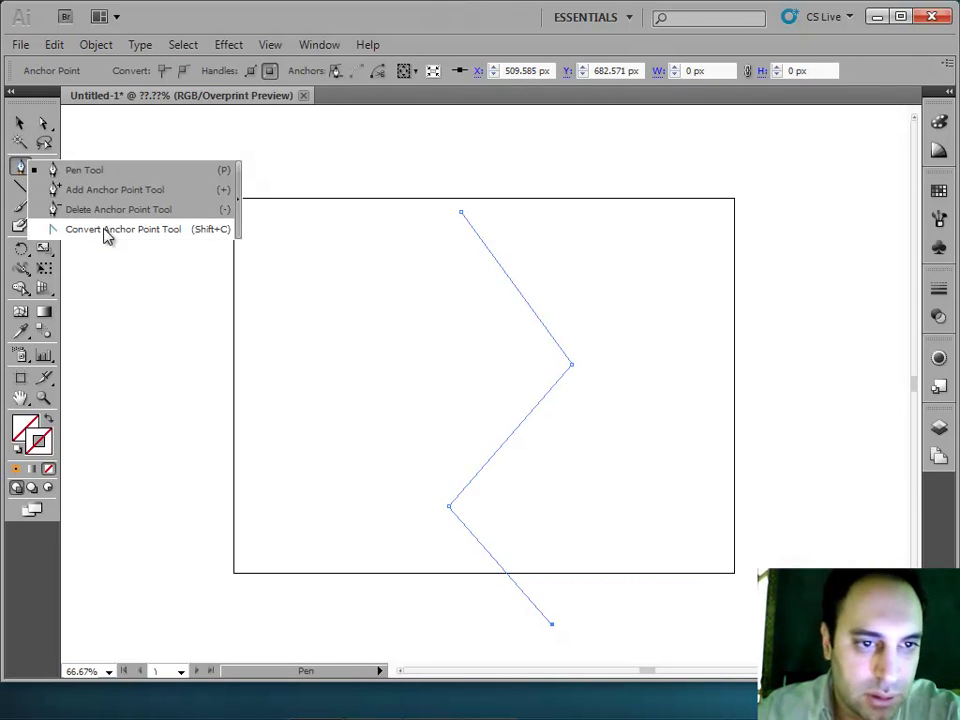
{"action": "left_click", "coordinate": [108, 235]}
{"action": "left_click_drag", "start_coordinate": [573, 366], "coordinate": [570, 424]}
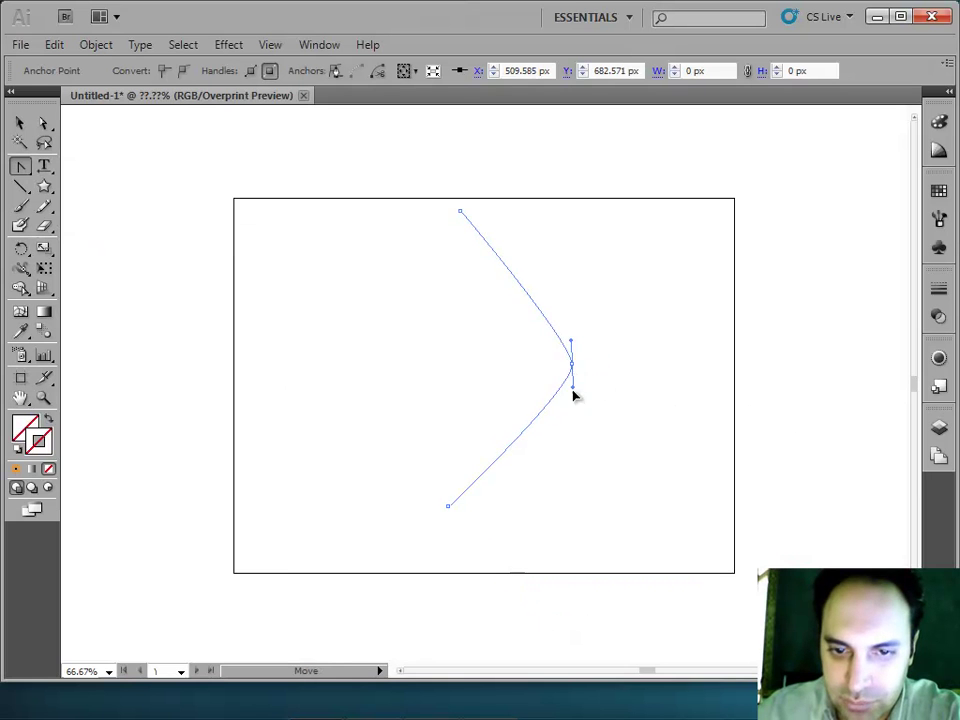
{"action": "left_click_drag", "start_coordinate": [449, 510], "coordinate": [446, 556]}
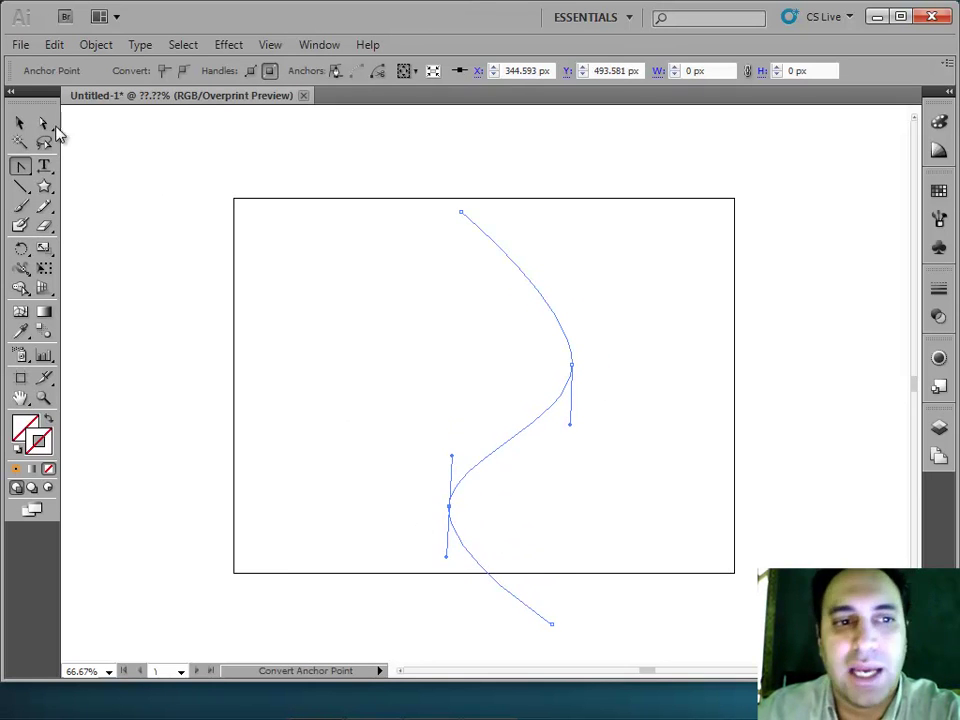
{"action": "left_click", "coordinate": [21, 123]}
{"action": "left_click_drag", "start_coordinate": [505, 260], "coordinate": [507, 226]}
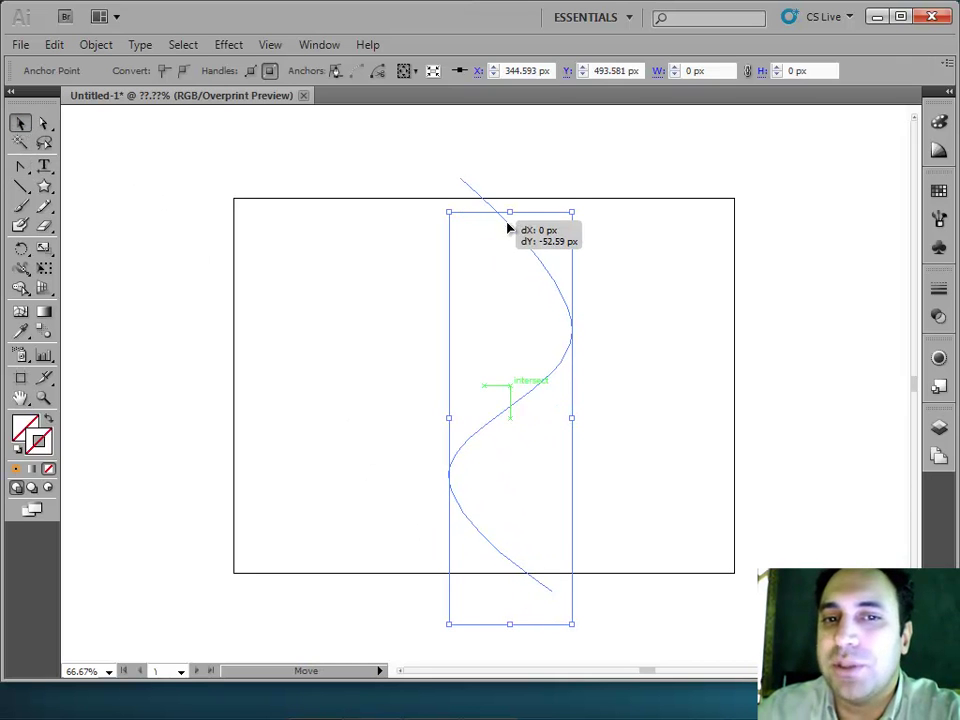
{"action": "left_click", "coordinate": [293, 314]}
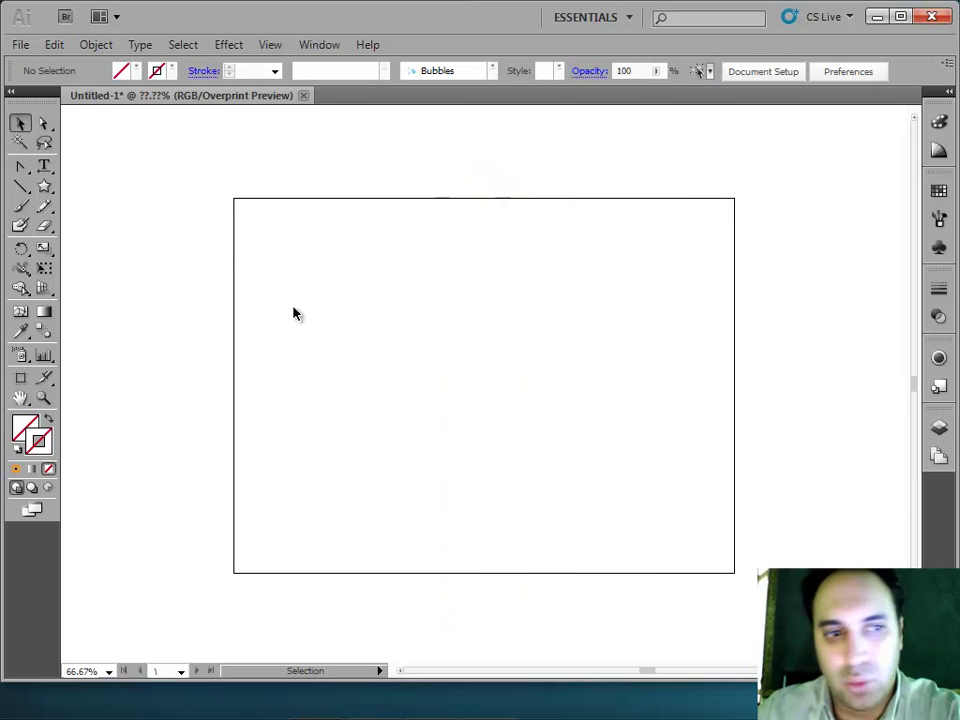
Draw a tall narrow rectangle down the artboard's middle and fill it brown
{"action": "left_click", "coordinate": [44, 187]}
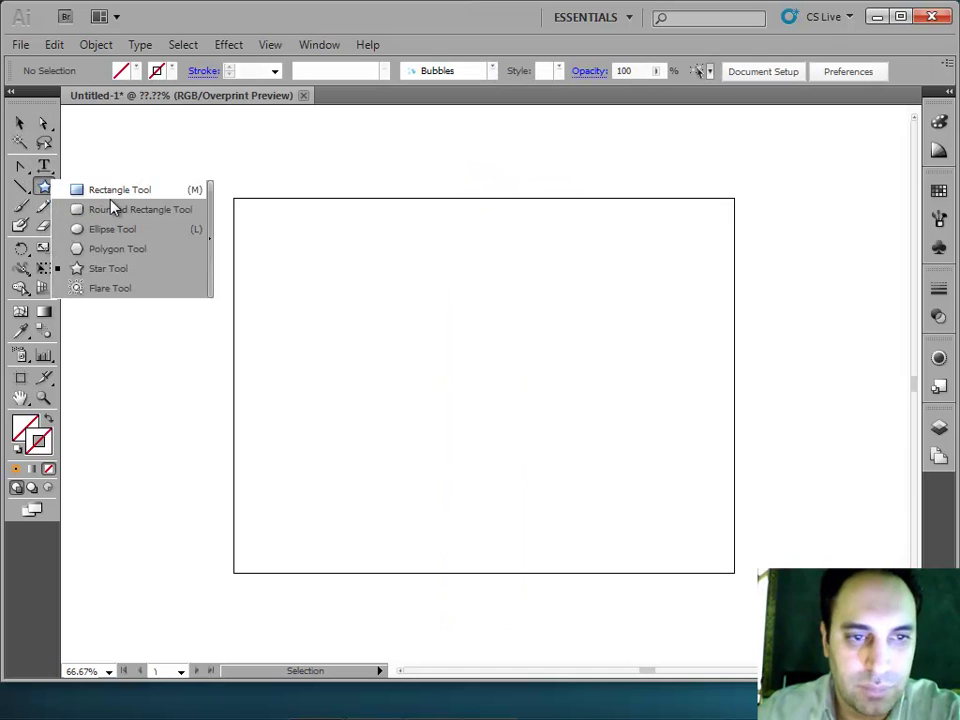
{"action": "left_click", "coordinate": [115, 190]}
{"action": "mouse_move", "coordinate": [480, 179]}
{"action": "left_mouse_down"}
{"action": "mouse_move", "coordinate": [508, 602]}
{"action": "mouse_move", "coordinate": [504, 595]}
{"action": "left_mouse_up"}
{"action": "left_click", "coordinate": [19, 122]}
{"action": "left_click", "coordinate": [137, 72]}
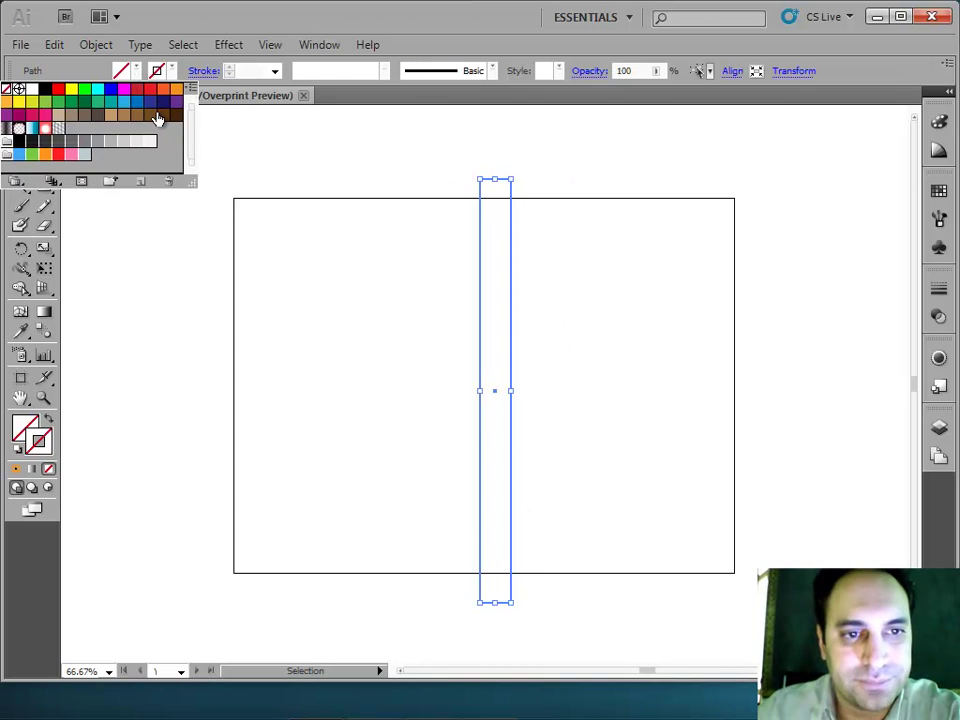
{"action": "left_click", "coordinate": [155, 112]}
Paste the S-curve above the pole, set its fill to None and stroke to black, then deselect
{"action": "key", "text": "ctrl+v"}
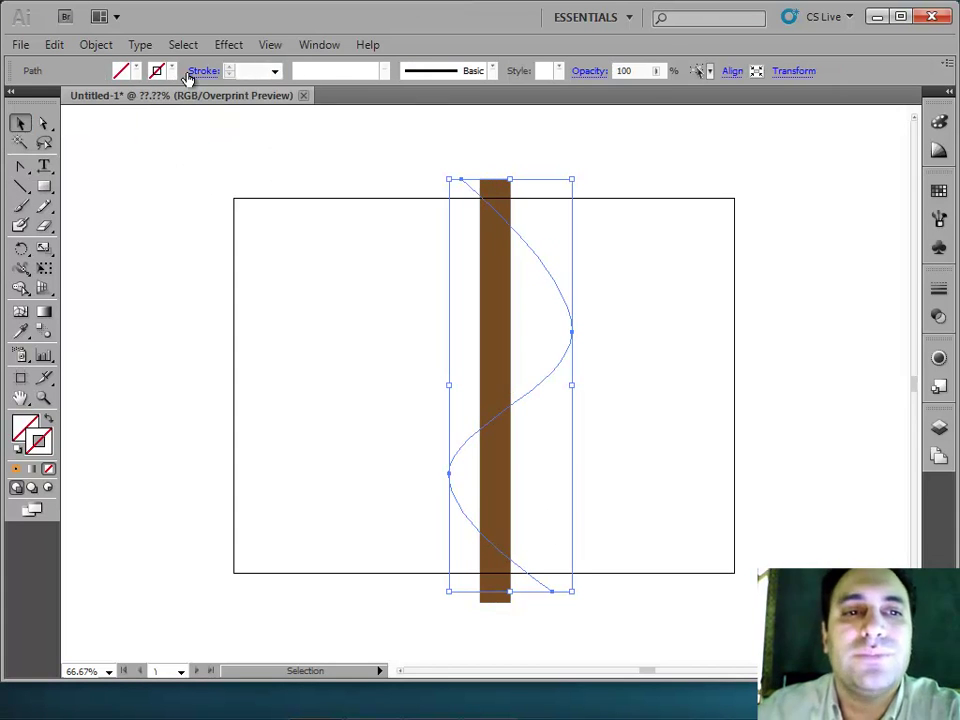
{"action": "left_click", "coordinate": [144, 76]}
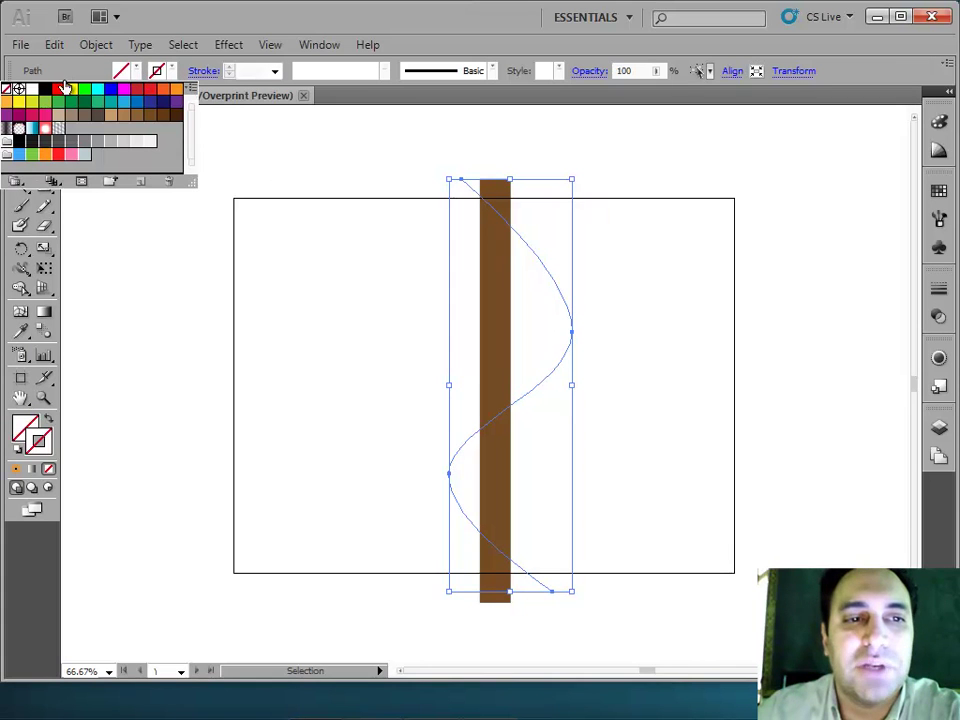
{"action": "left_click", "coordinate": [45, 88]}
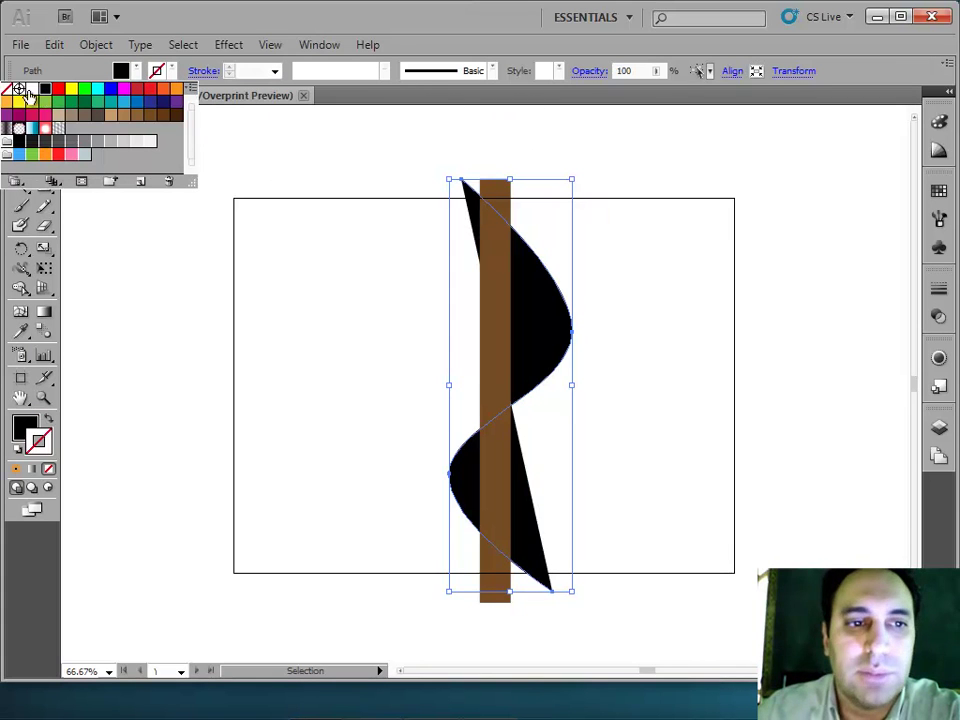
{"action": "left_click", "coordinate": [7, 89]}
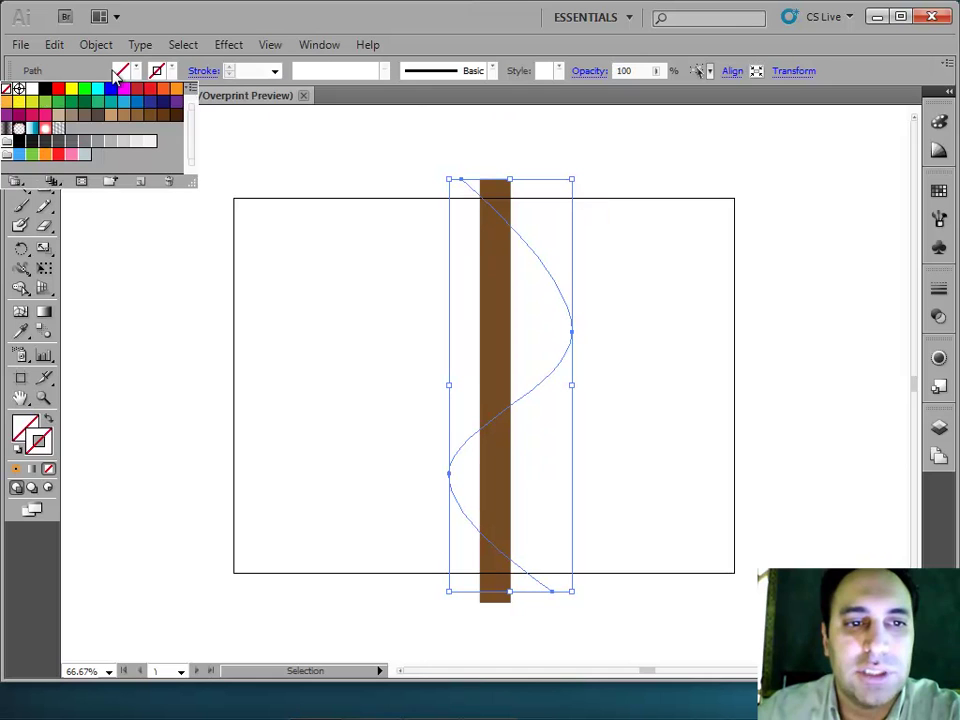
{"action": "left_click", "coordinate": [171, 72]}
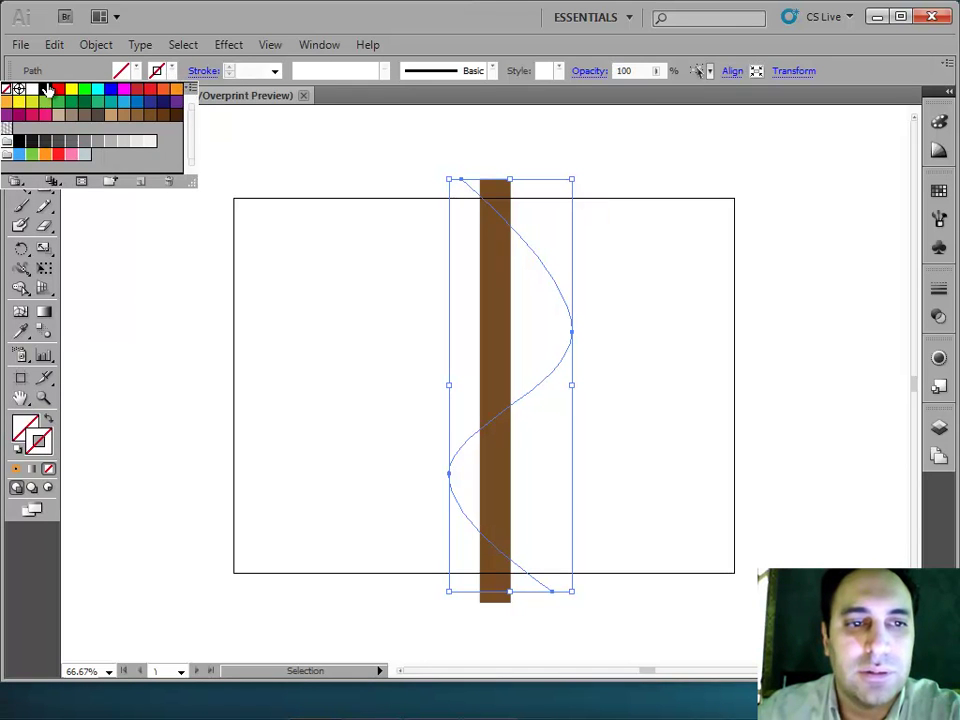
{"action": "left_click", "coordinate": [47, 89]}
{"action": "left_click", "coordinate": [293, 115]}
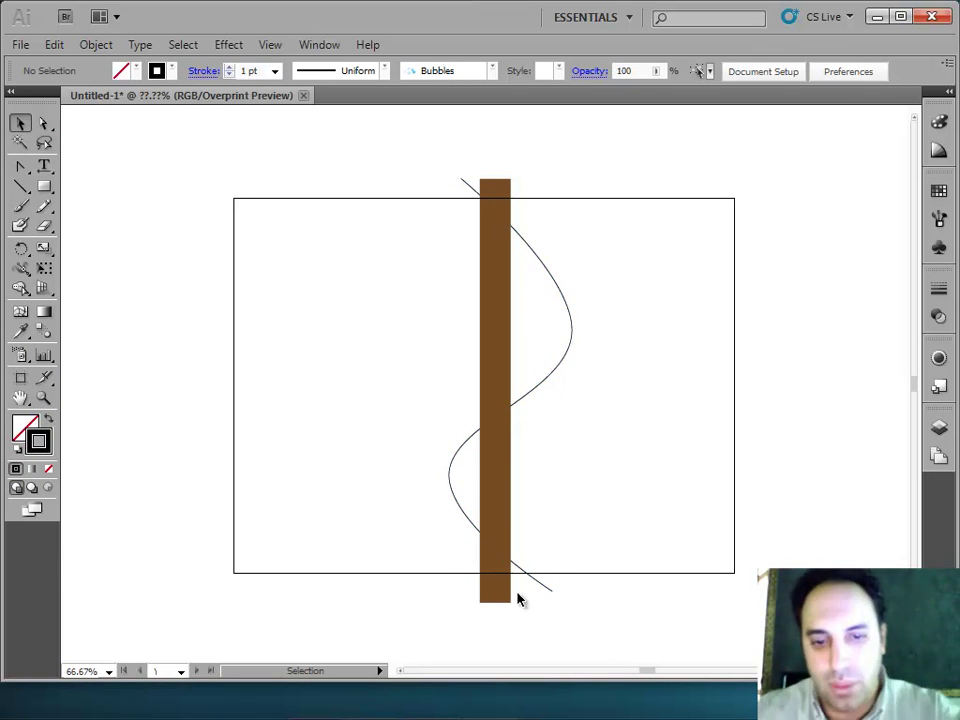
Apply the grey charcoal art brush to the S-curve
{"action": "left_click", "coordinate": [545, 583]}
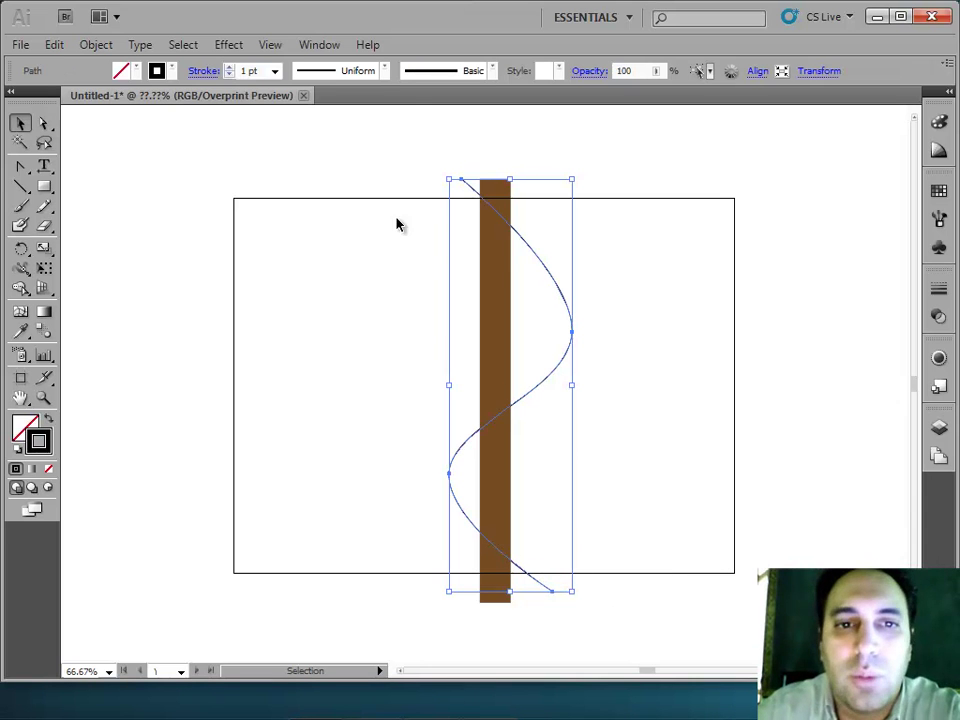
{"action": "left_click", "coordinate": [494, 72]}
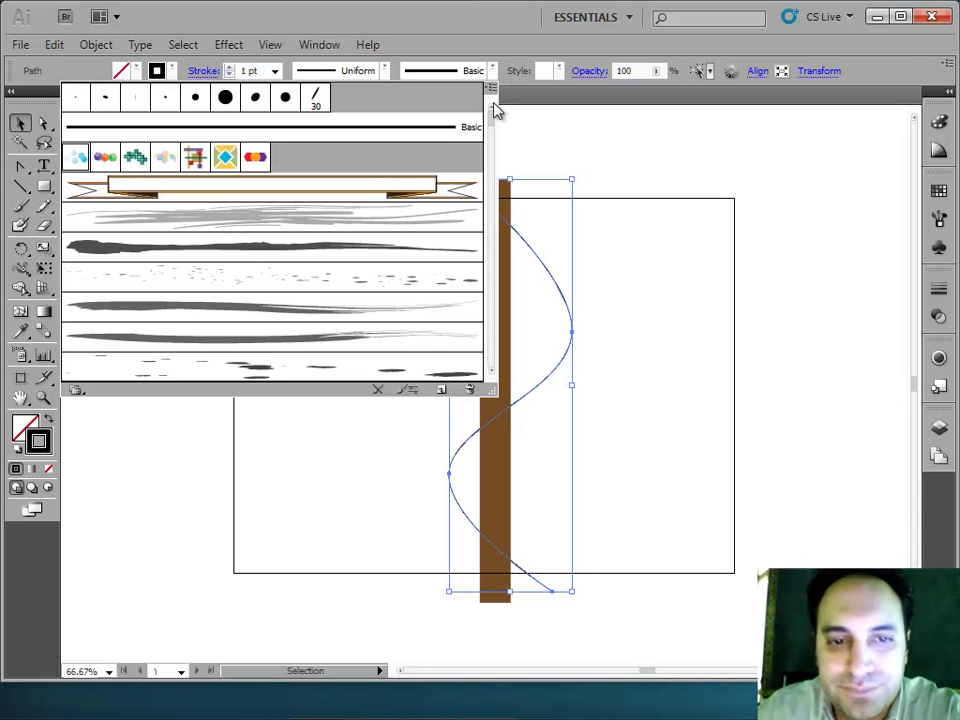
{"action": "left_click", "coordinate": [342, 224]}
{"action": "left_click", "coordinate": [668, 345]}
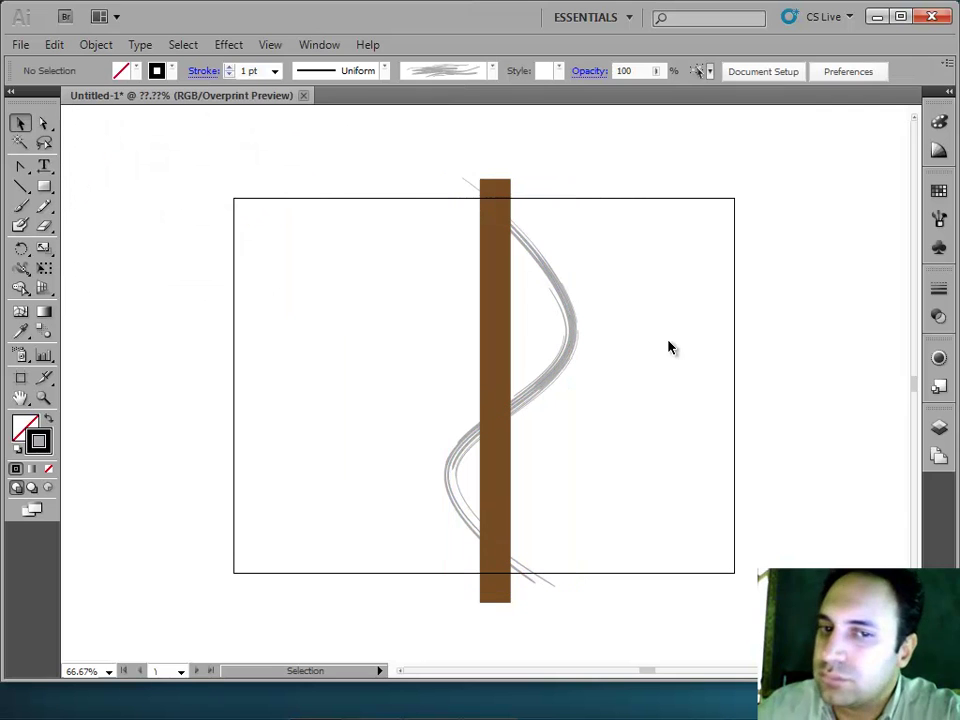
Send the brown pole backward behind the brushed curve, then reselect the curve
{"action": "left_click", "coordinate": [484, 416]}
{"action": "right_click", "coordinate": [486, 418]}
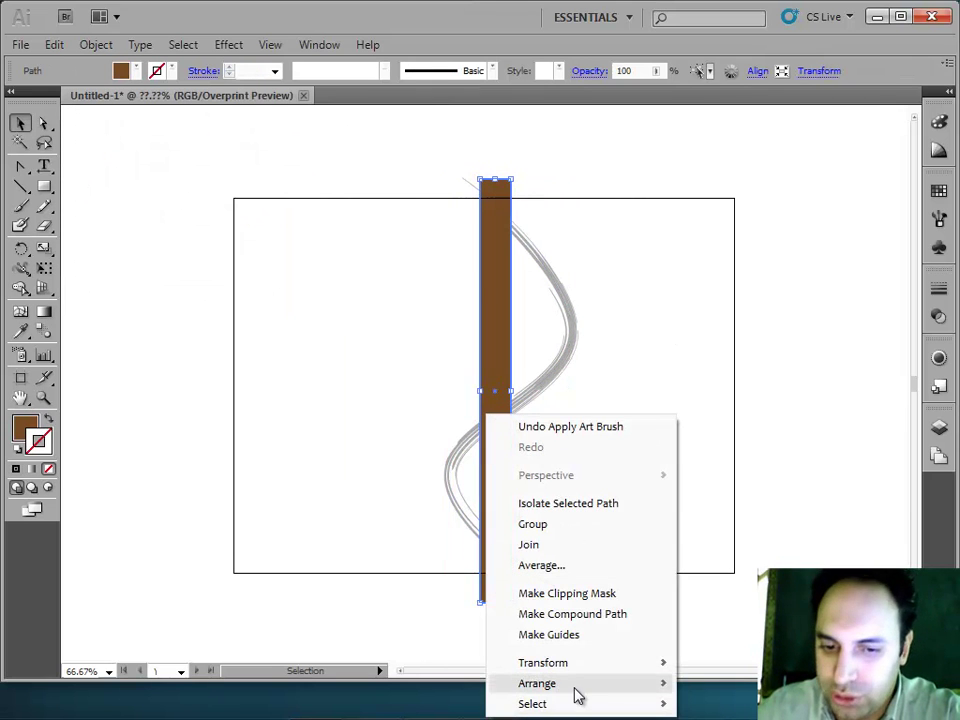
{"action": "mouse_move", "coordinate": [537, 683]}
{"action": "left_click", "coordinate": [749, 656]}
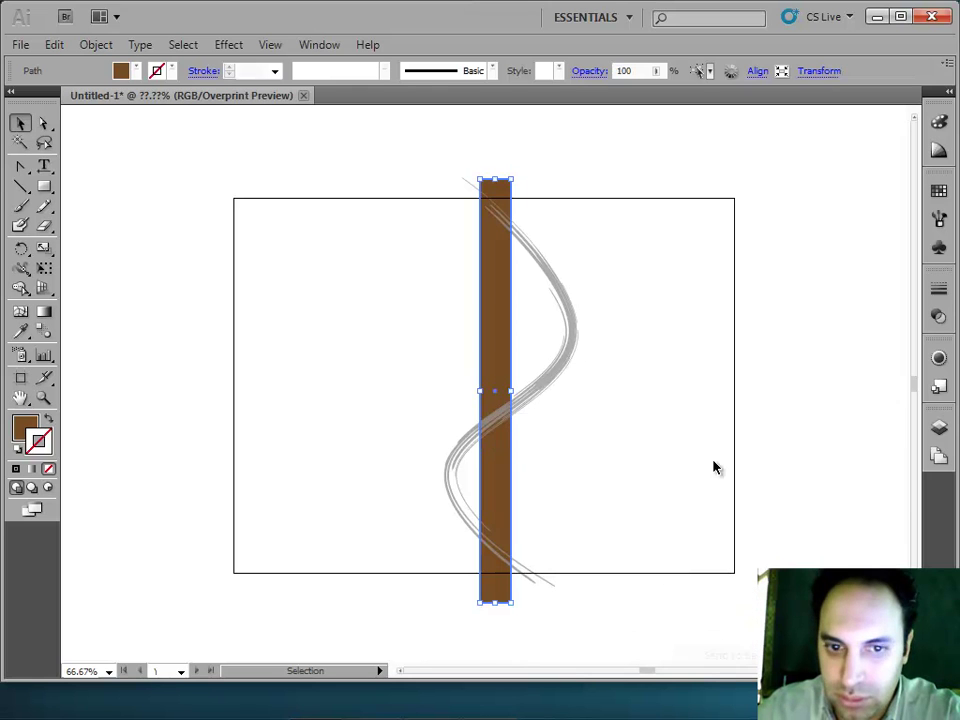
{"action": "left_click", "coordinate": [714, 467]}
{"action": "left_click", "coordinate": [512, 420]}
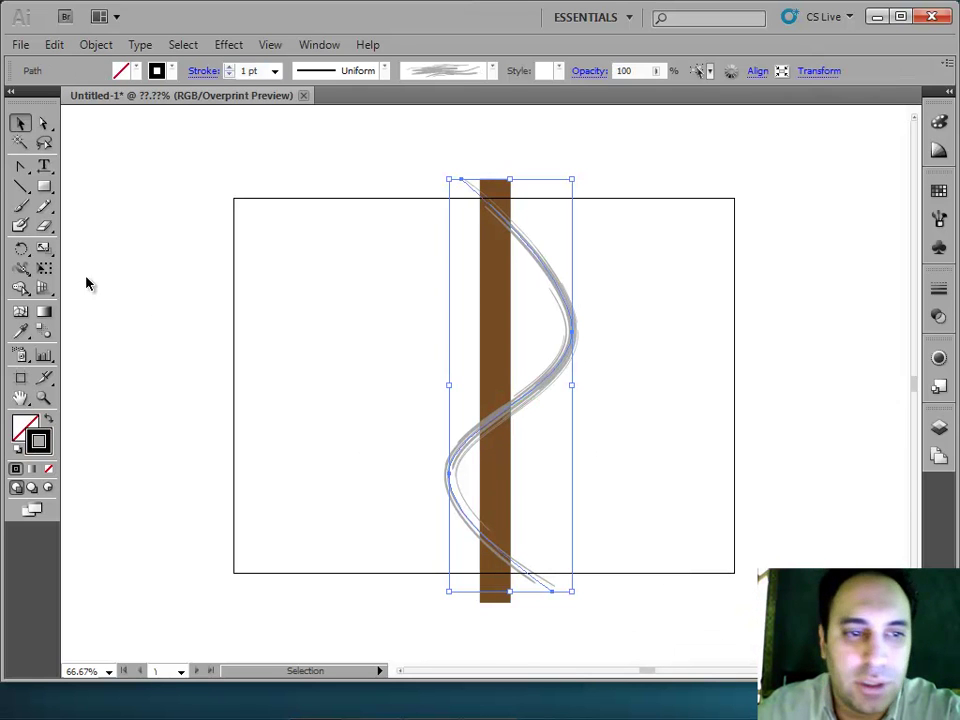
Zoomed in with a resized eraser, erase the curve's crossing over the pole, undoing a misstep
{"action": "left_click", "coordinate": [43, 225]}
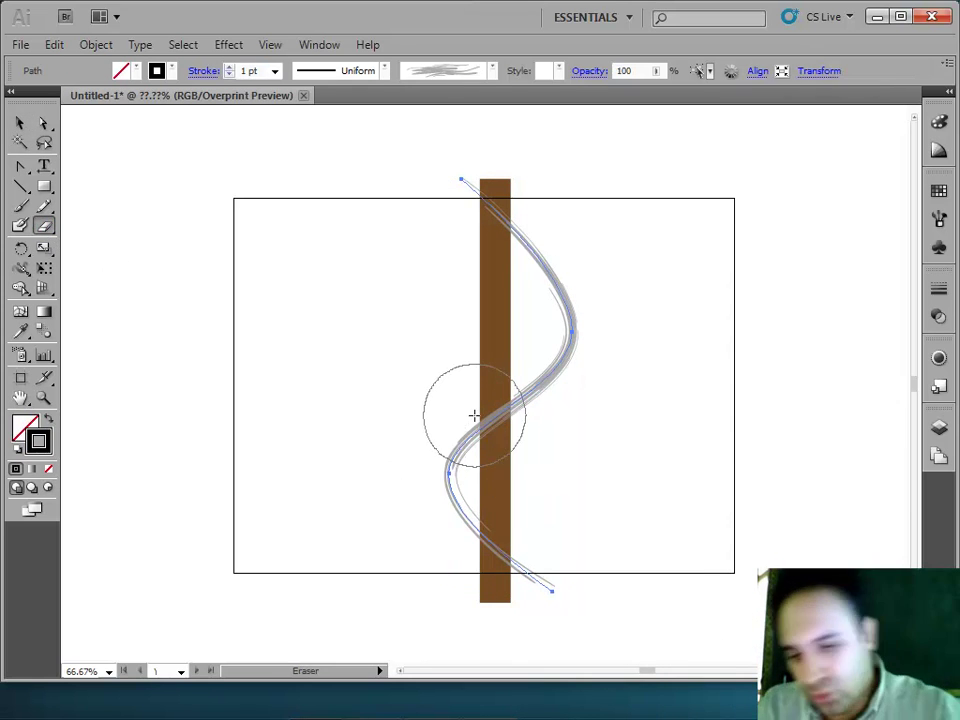
{"action": "key", "text": "ctrl+plus"}
{"action": "key", "text": "ctrl+plus"}
{"action": "key", "text": "ctrl+plus"}
{"action": "key", "text": "ctrl+plus"}
{"action": "key", "text": "bracketright"}
{"action": "key", "text": "bracketright"}
{"action": "key", "text": "bracketright"}
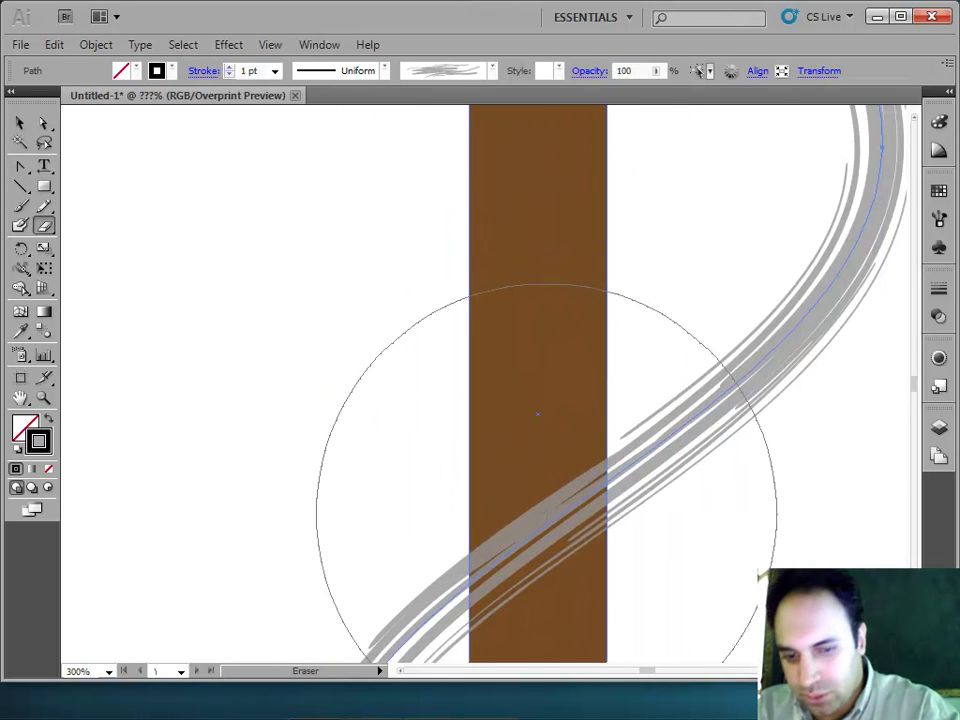
{"action": "key", "text": "bracketleft"}
{"action": "key", "text": "bracketleft"}
{"action": "key", "text": "bracketleft"}
{"action": "key", "text": "bracketleft"}
{"action": "key", "text": "bracketleft"}
{"action": "key", "text": "bracketleft"}
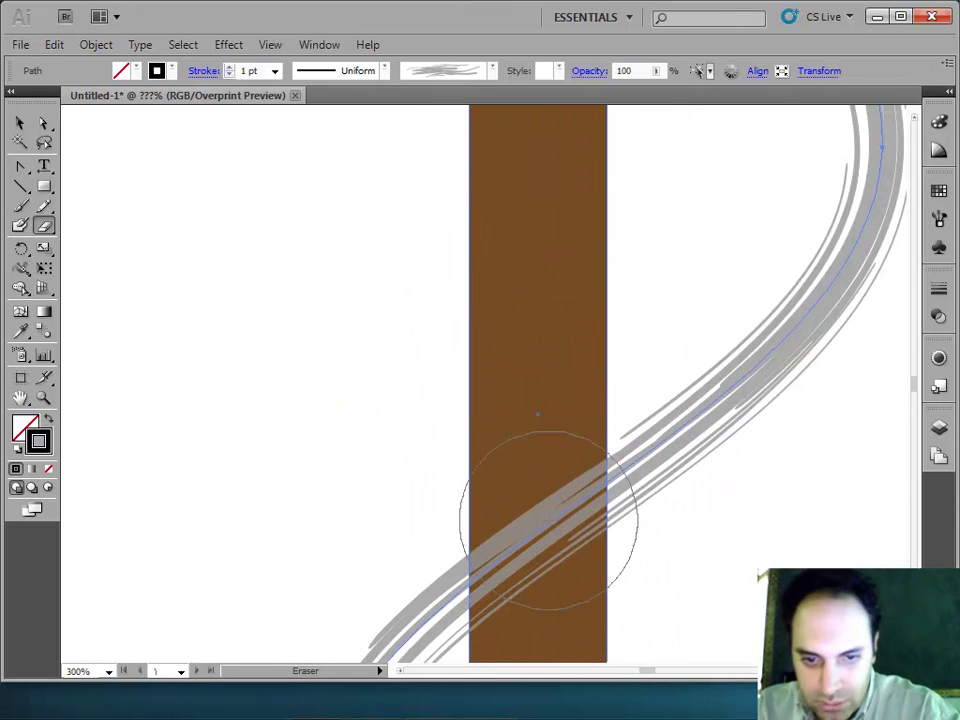
{"action": "key", "text": "bracketleft"}
{"action": "key", "text": "bracketleft"}
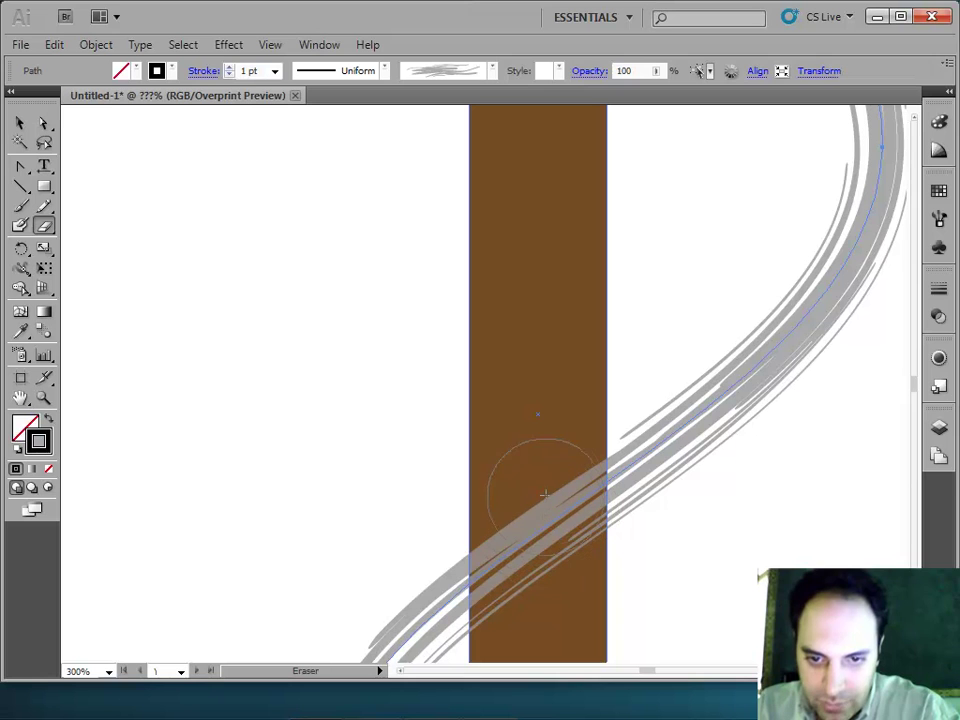
{"action": "mouse_move", "coordinate": [548, 477]}
{"action": "left_mouse_down"}
{"action": "mouse_move", "coordinate": [551, 522]}
{"action": "mouse_move", "coordinate": [529, 564]}
{"action": "mouse_move", "coordinate": [527, 614]}
{"action": "left_mouse_up"}
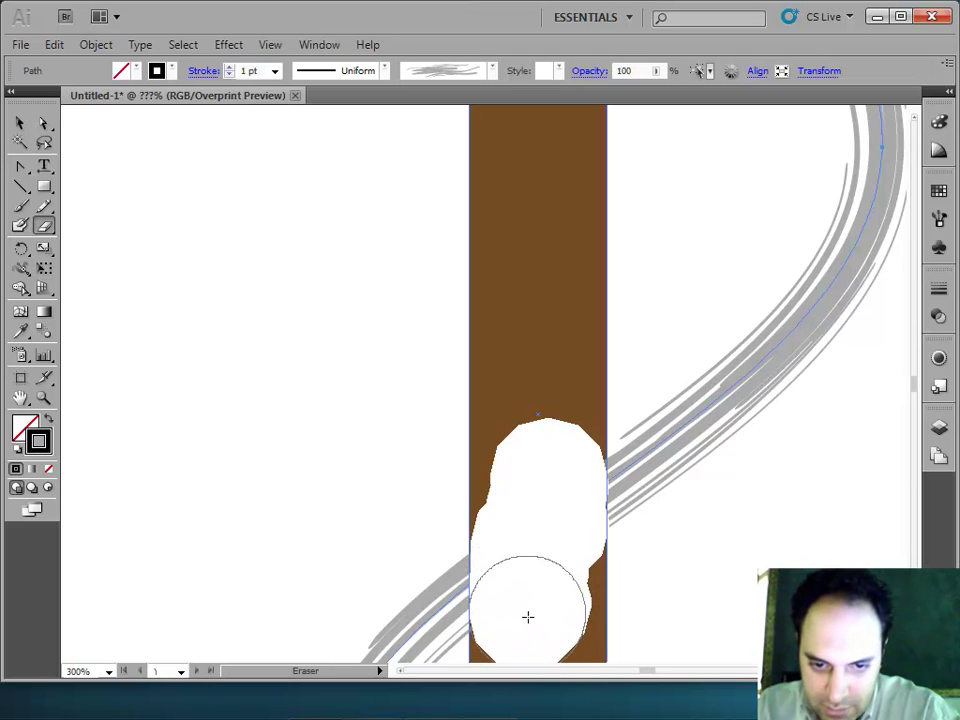
{"action": "key", "text": "ctrl+z"}
{"action": "key", "text": "ctrl+z"}
{"action": "key", "text": "ctrl+z"}
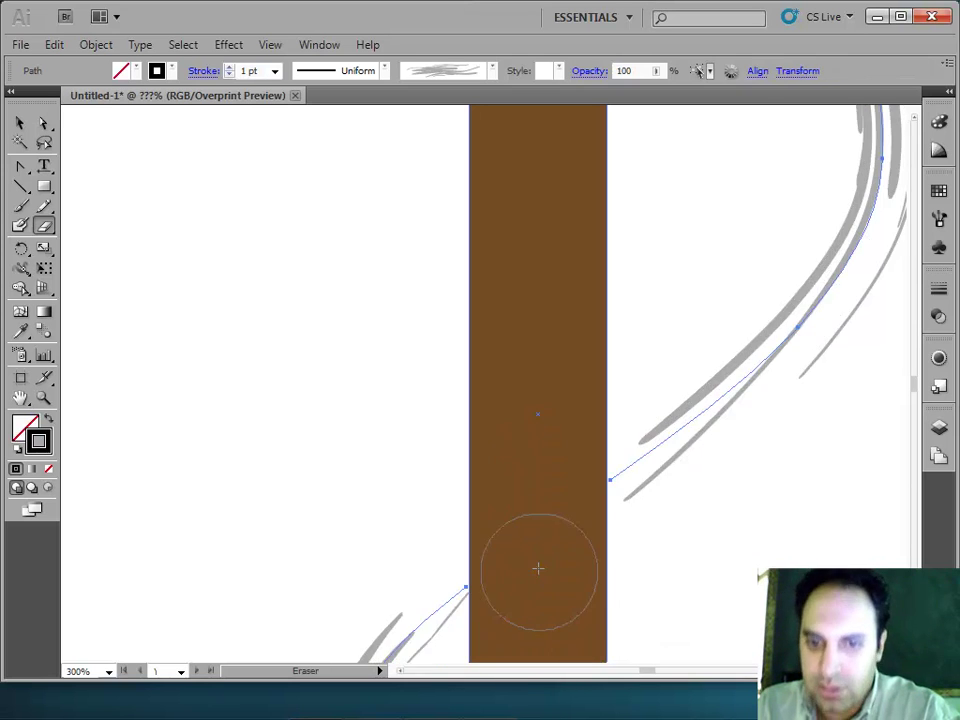
{"action": "key", "text": "ctrl+0"}
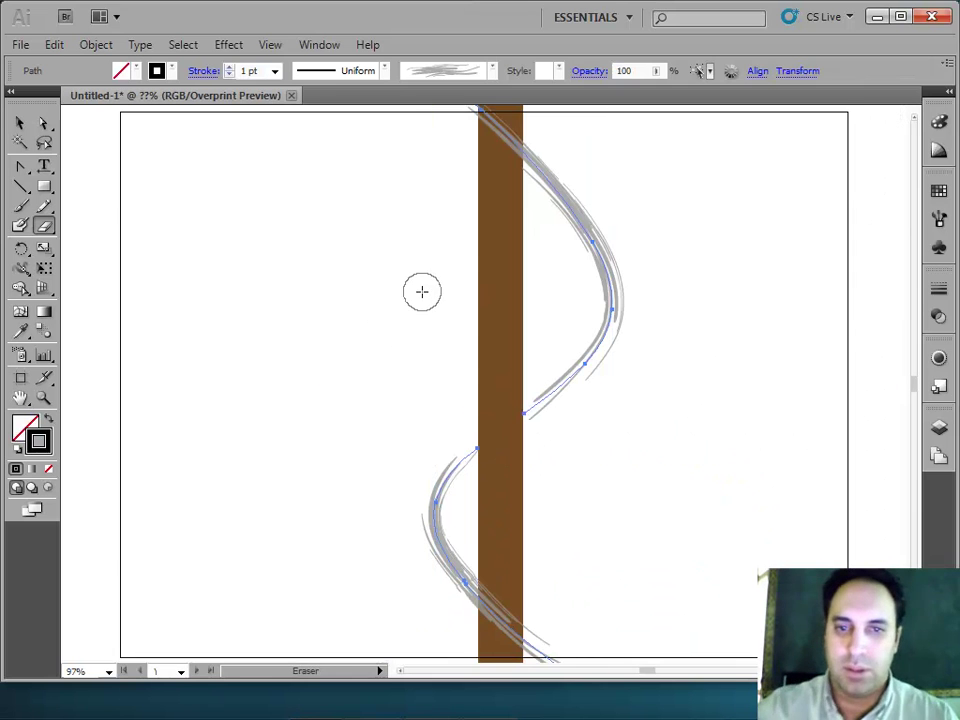
{"action": "left_click", "coordinate": [19, 122]}
Zoom out to 50% and select the upper and lower curve pieces together
{"action": "left_click", "coordinate": [356, 351]}
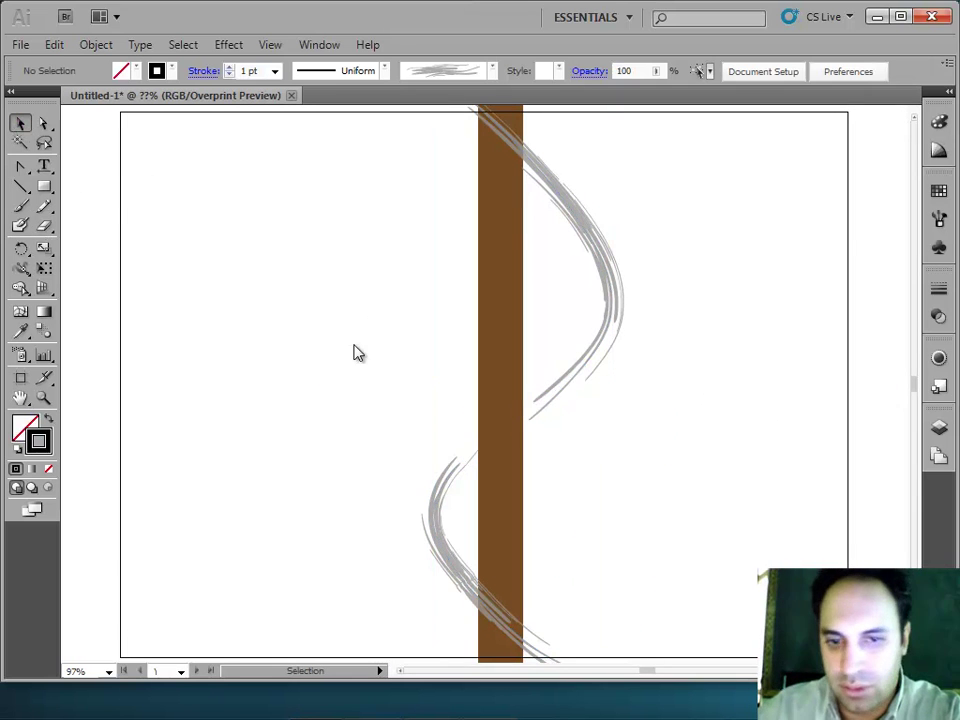
{"action": "scroll", "coordinate": [615, 330], "scroll_direction": "up", "scroll_amount": 3}
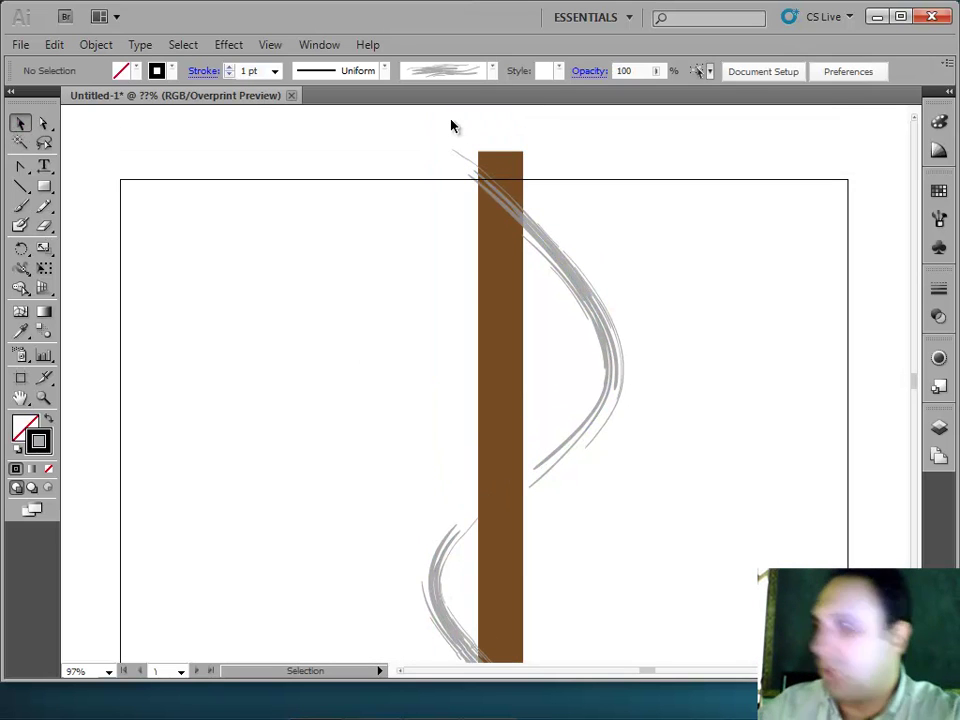
{"action": "key", "text": "ctrl+minus"}
{"action": "key", "text": "ctrl+minus"}
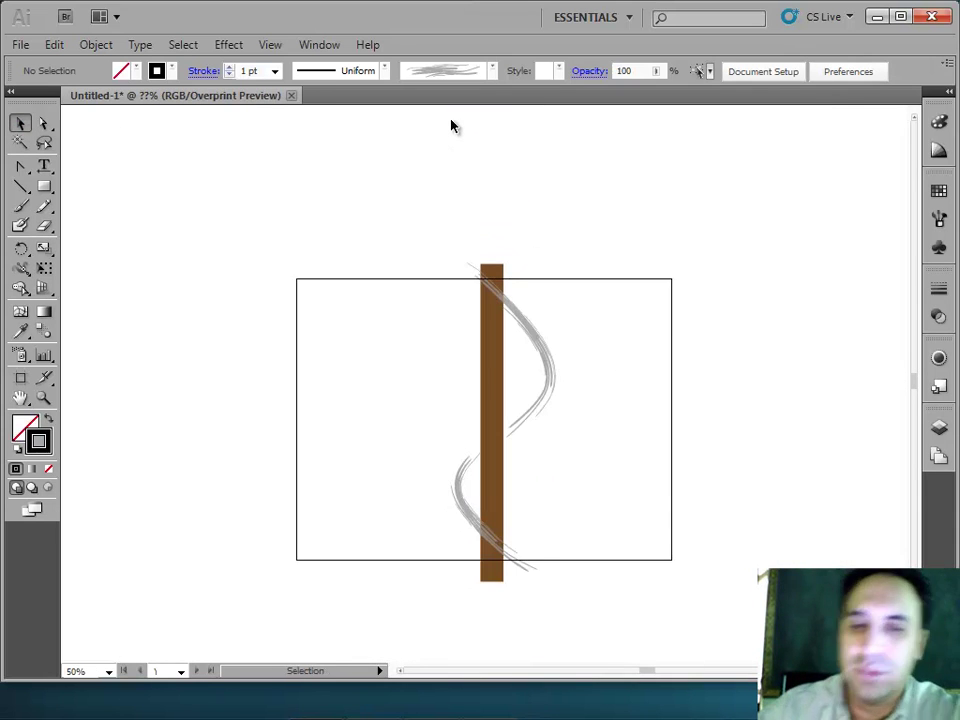
{"action": "left_click", "coordinate": [550, 365]}
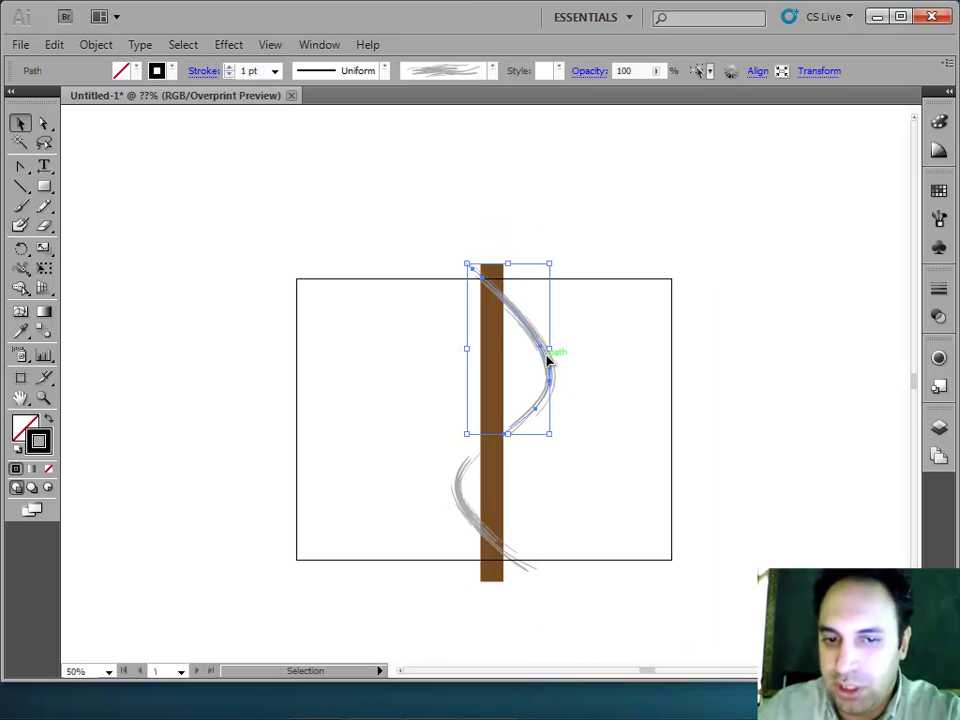
{"action": "left_click", "coordinate": [462, 507], "text": "shift"}
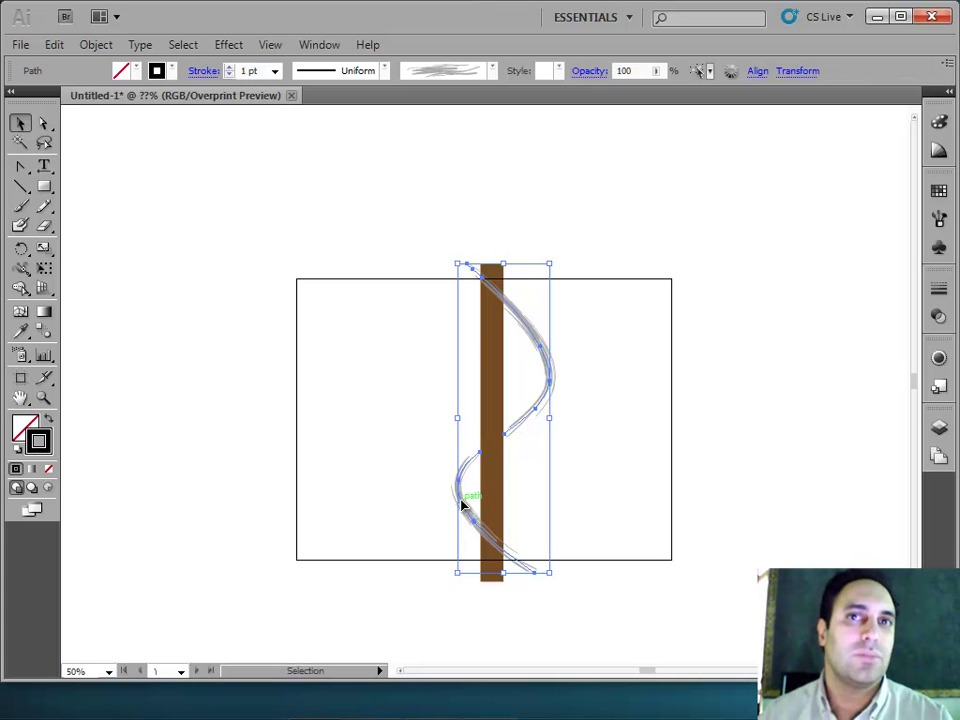
{"action": "left_click", "coordinate": [96, 44]}
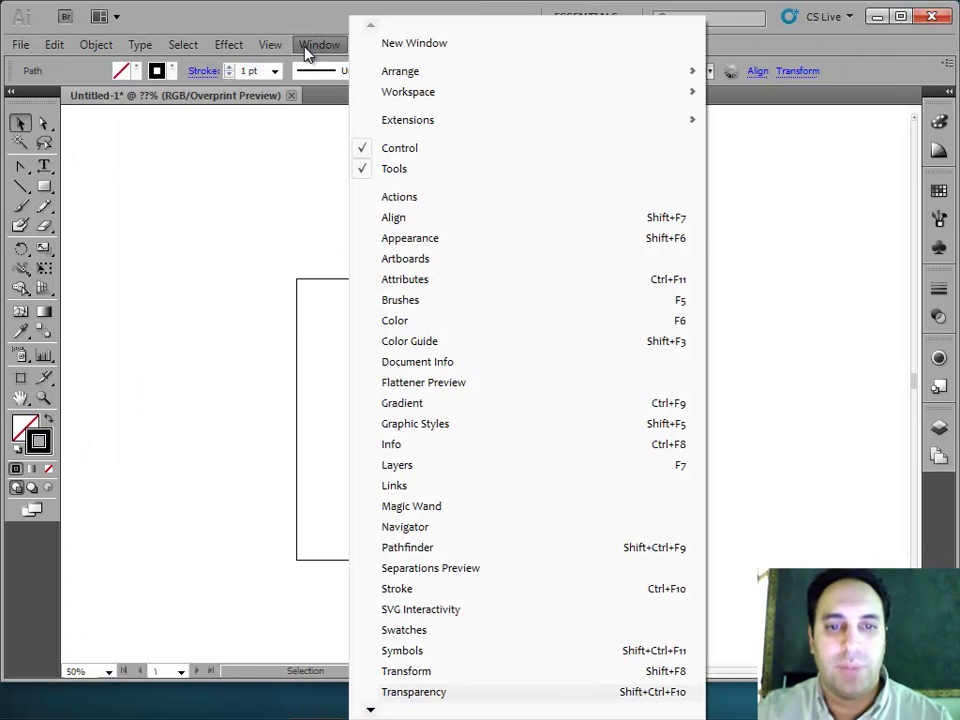
{"action": "left_click", "coordinate": [243, 234]}
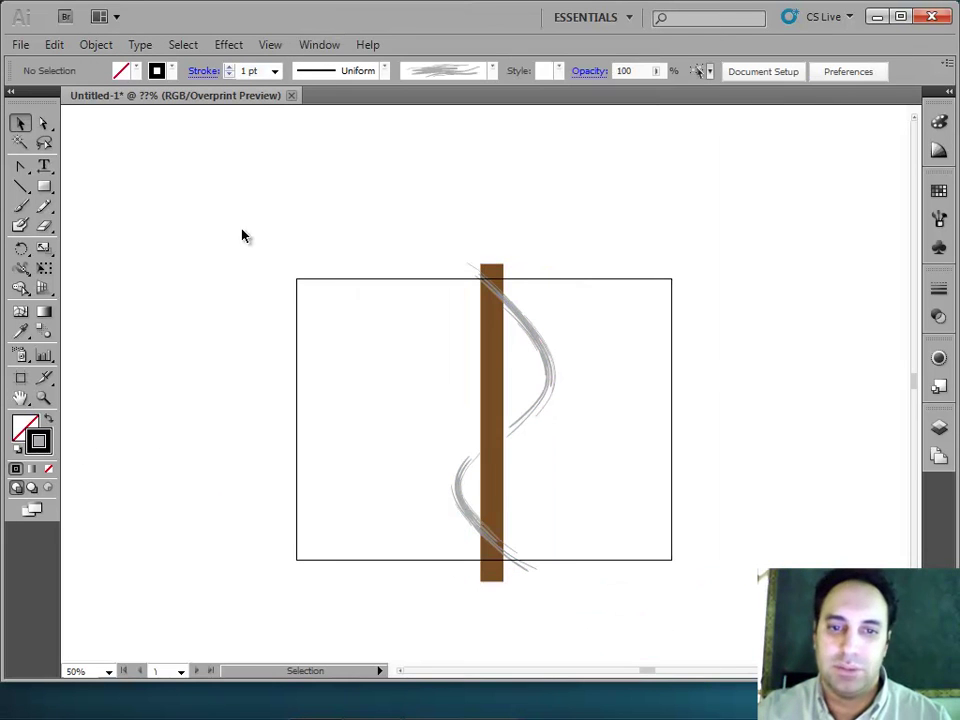
{"action": "left_click", "coordinate": [540, 364]}
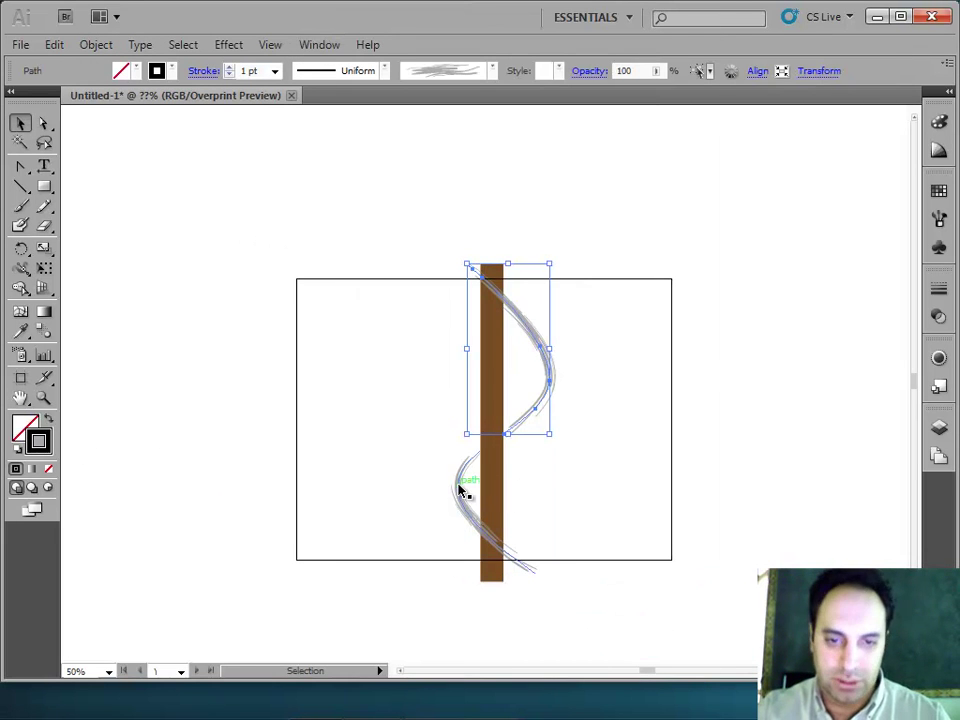
{"action": "left_click", "coordinate": [459, 489], "text": "shift"}
Group the two curve pieces and open the Pathfinder panel, moving it aside
{"action": "right_click", "coordinate": [458, 488]}
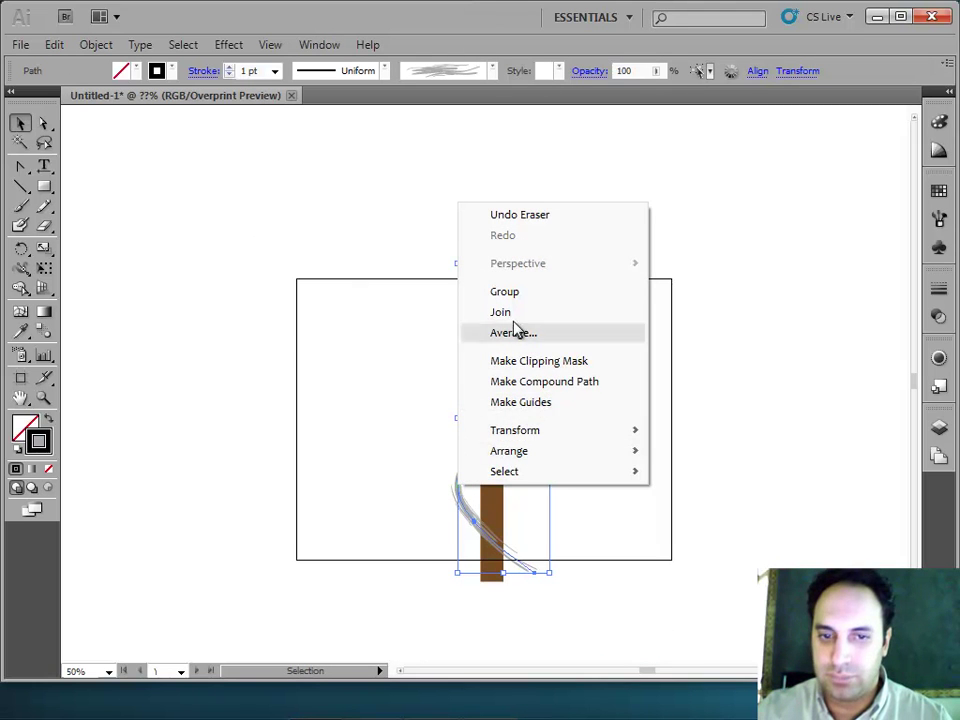
{"action": "left_click", "coordinate": [513, 291]}
{"action": "left_click", "coordinate": [319, 44]}
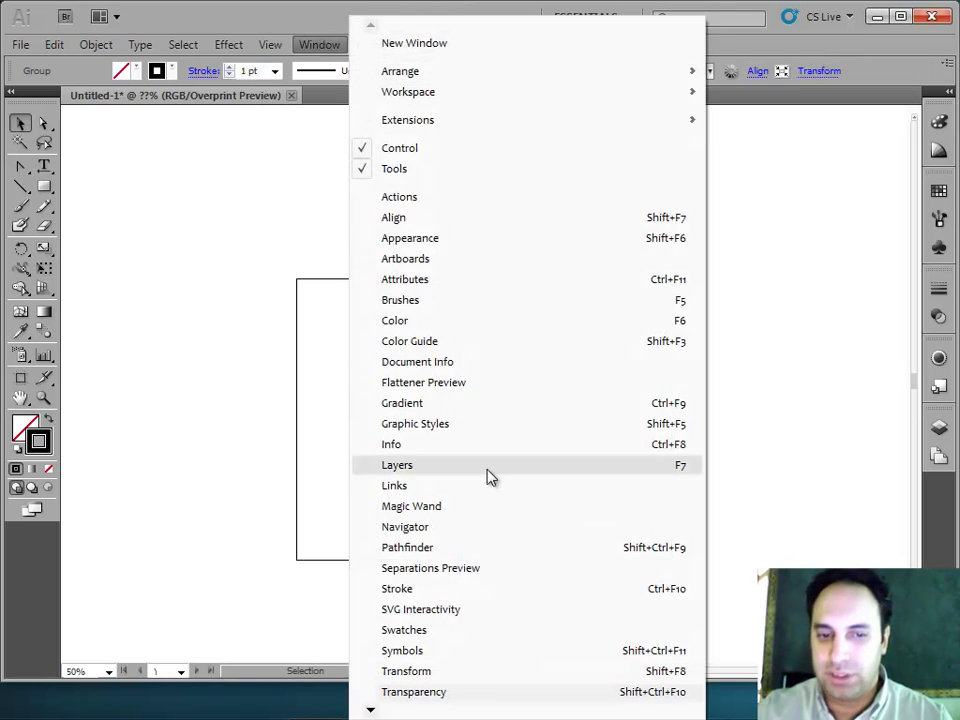
{"action": "left_click", "coordinate": [478, 552]}
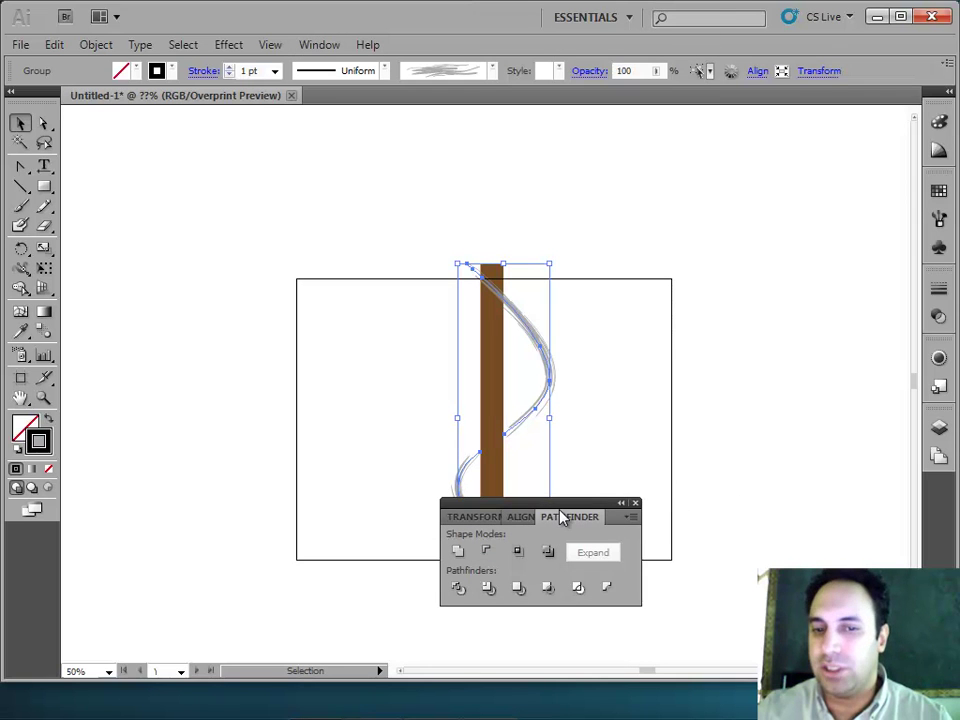
{"action": "mouse_move", "coordinate": [558, 512]}
{"action": "left_mouse_down"}
{"action": "mouse_move", "coordinate": [915, 310]}
{"action": "mouse_move", "coordinate": [771, 169]}
{"action": "left_mouse_up"}
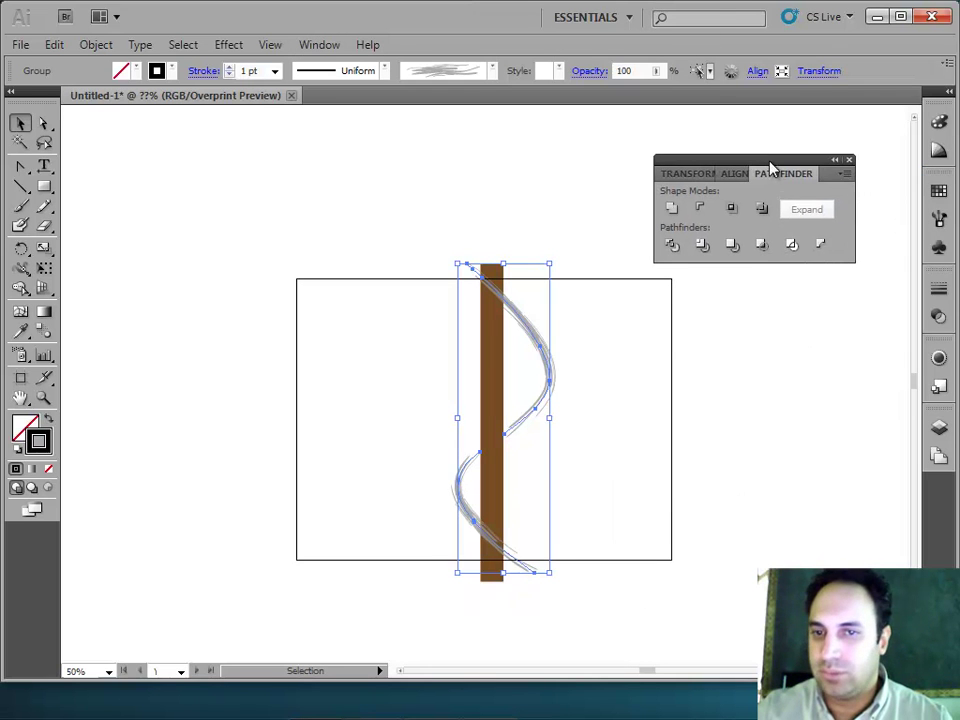
Try Make Compound Shape on the grouped curves and inspect the result
{"action": "left_click", "coordinate": [845, 174]}
{"action": "left_click", "coordinate": [783, 258]}
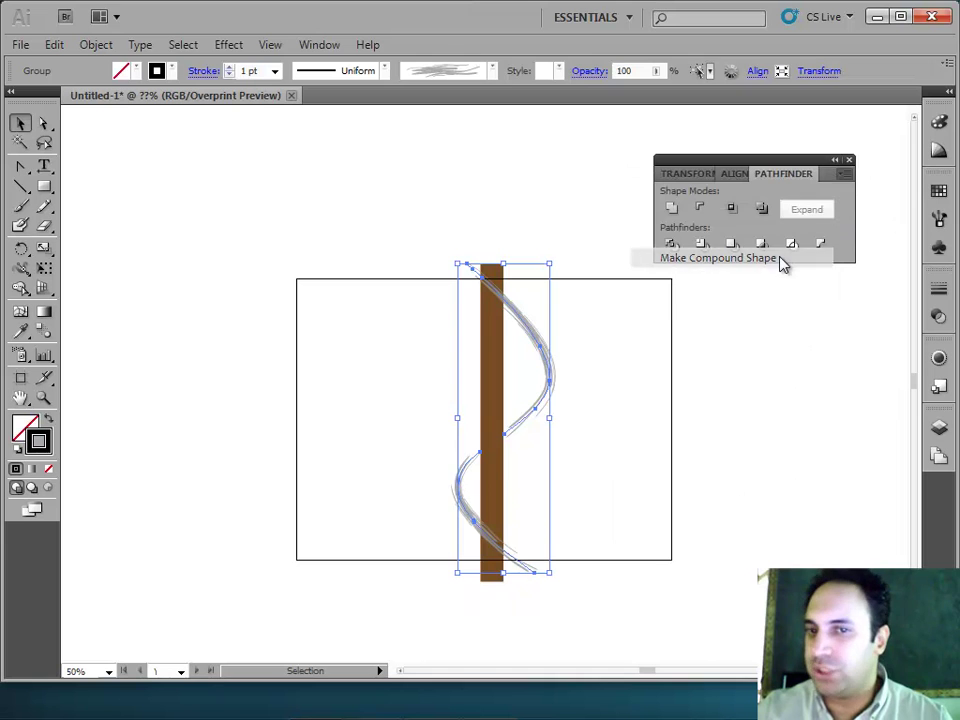
{"action": "left_click", "coordinate": [806, 212]}
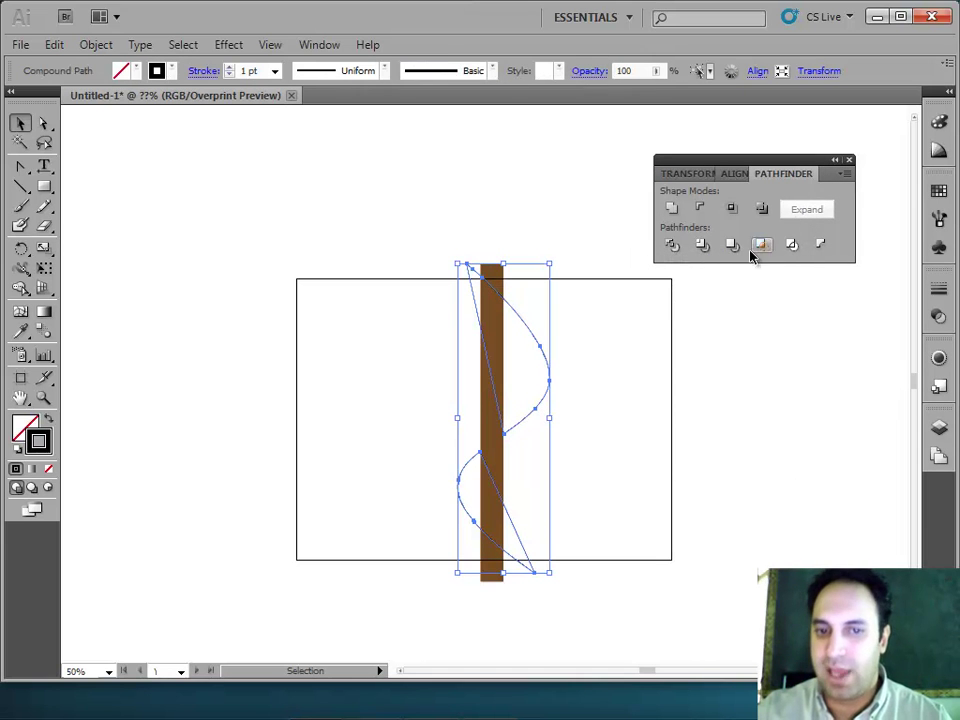
{"action": "left_click", "coordinate": [586, 474]}
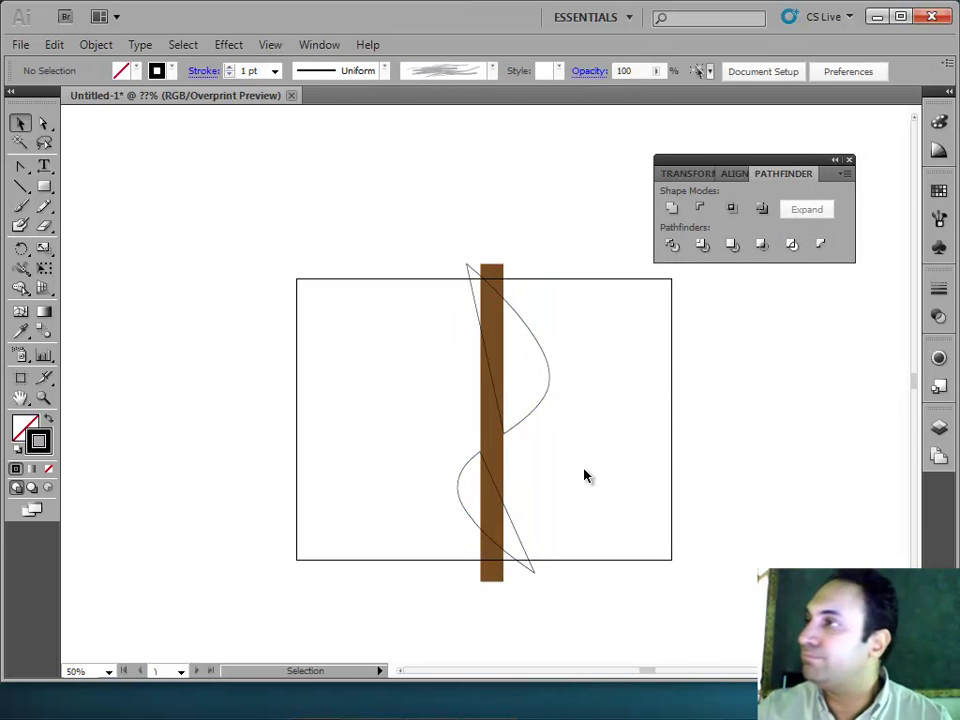
{"action": "left_click", "coordinate": [537, 406]}
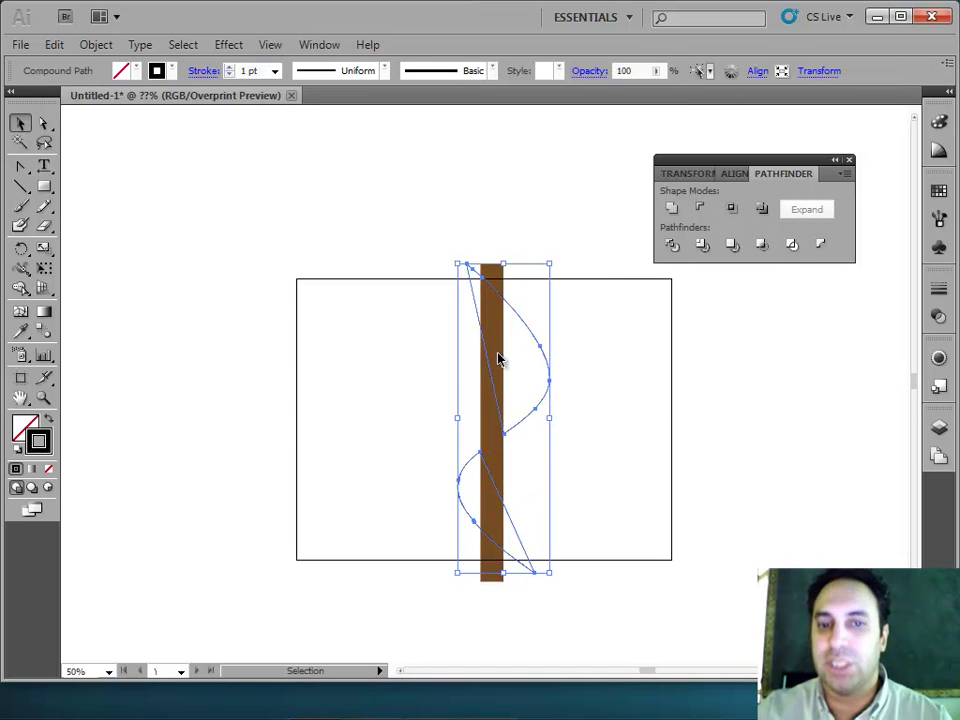
{"action": "key", "text": "a"}
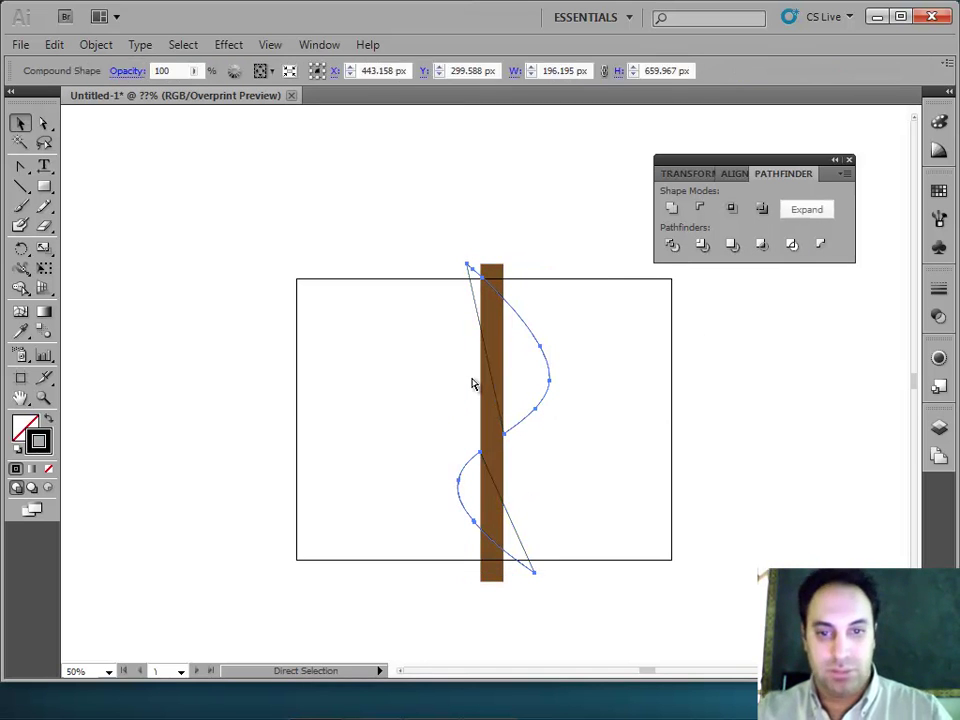
{"action": "key", "text": "v"}
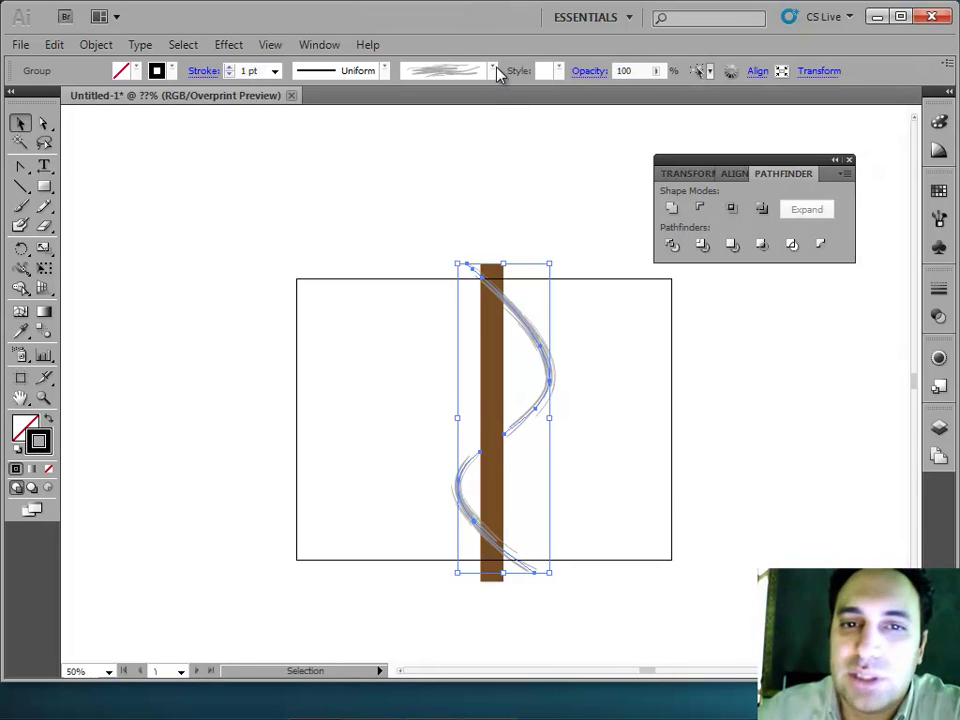
Try the Bubbles brush on the grouped curve, then settle on the Cubes brush
{"action": "left_click", "coordinate": [495, 71]}
{"action": "left_click", "coordinate": [78, 158]}
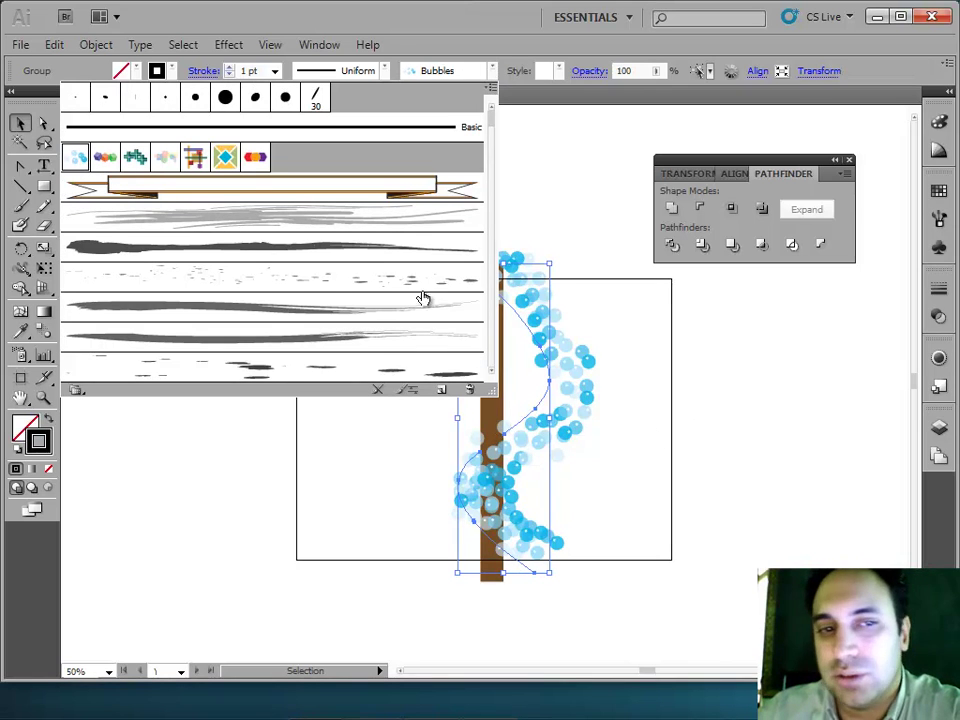
{"action": "left_click", "coordinate": [106, 163]}
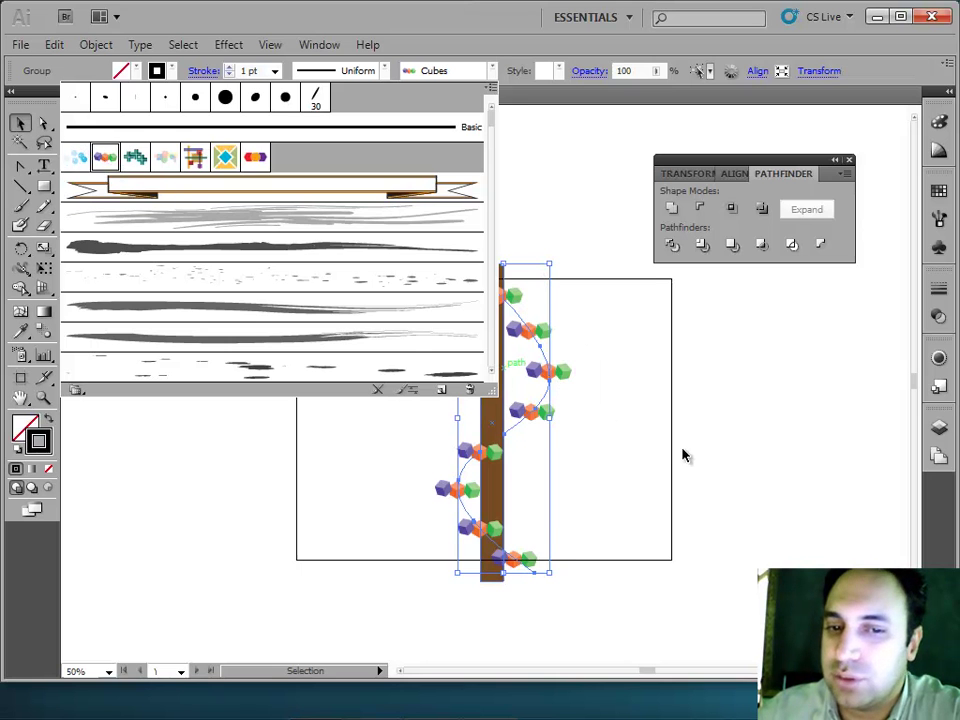
{"action": "left_click", "coordinate": [655, 454]}
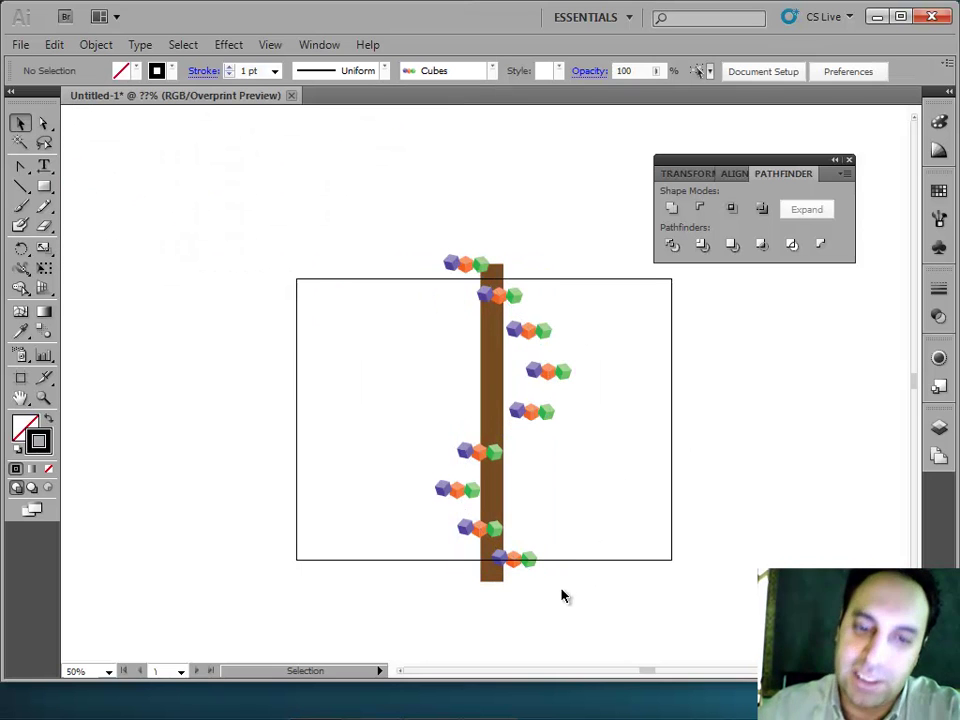
Select the Cubes-brushed group and erase across its lower portion
{"action": "left_click", "coordinate": [487, 452]}
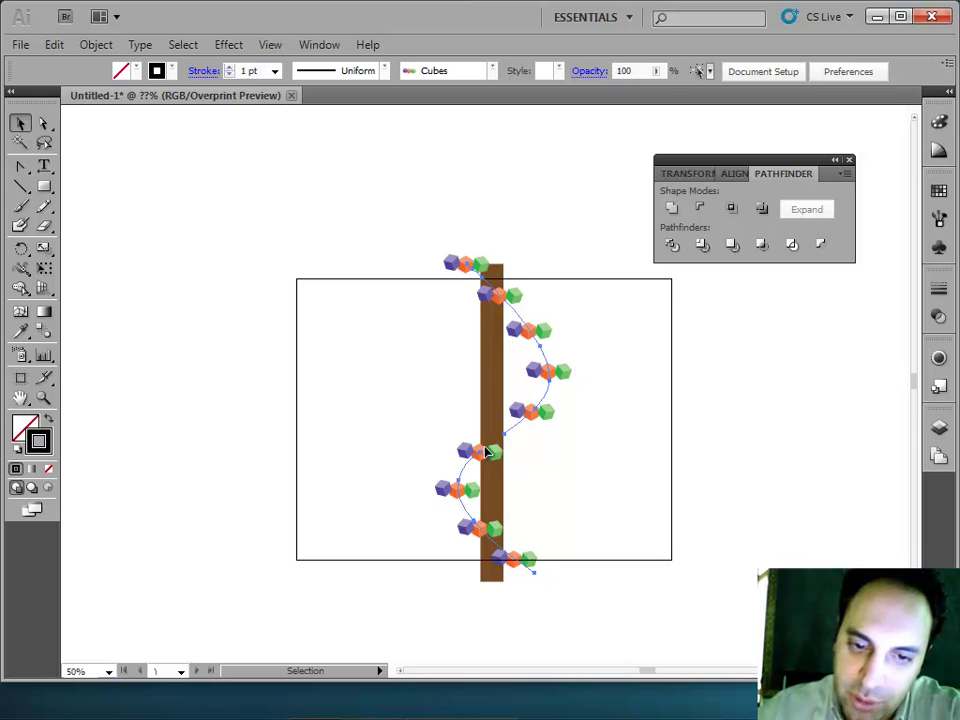
{"action": "left_click", "coordinate": [43, 225]}
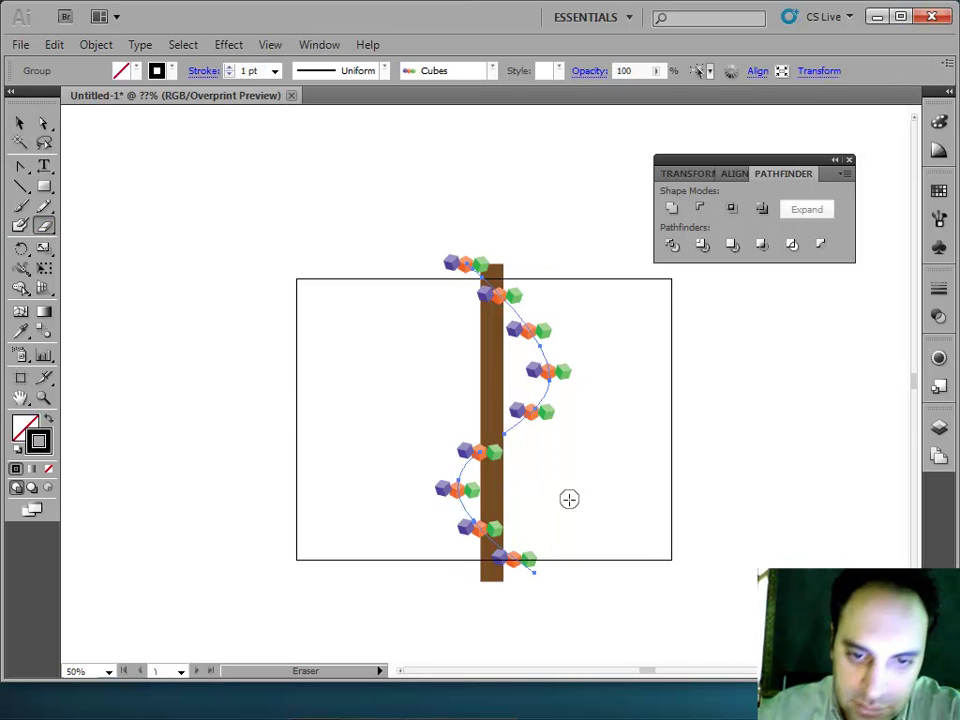
{"action": "left_click_drag", "start_coordinate": [478, 452], "coordinate": [542, 506]}
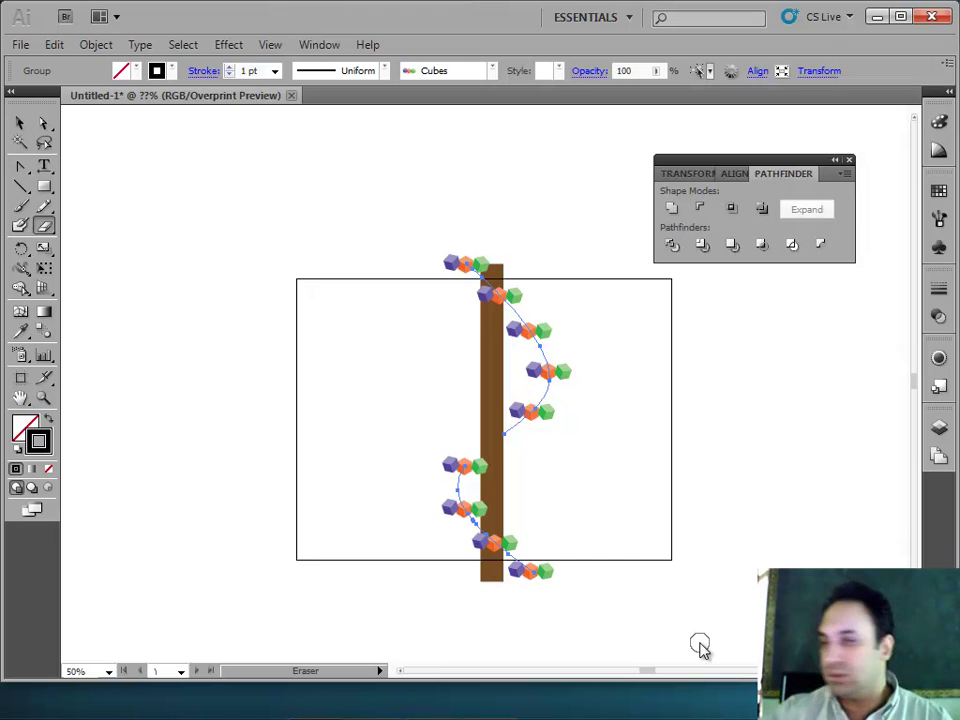
Draw a tall rectangle over the artboard's left edge and fill it magenta
{"action": "left_click", "coordinate": [44, 186]}
{"action": "mouse_move", "coordinate": [195, 278]}
{"action": "left_mouse_down"}
{"action": "mouse_move", "coordinate": [266, 364]}
{"action": "mouse_move", "coordinate": [316, 535]}
{"action": "left_mouse_up"}
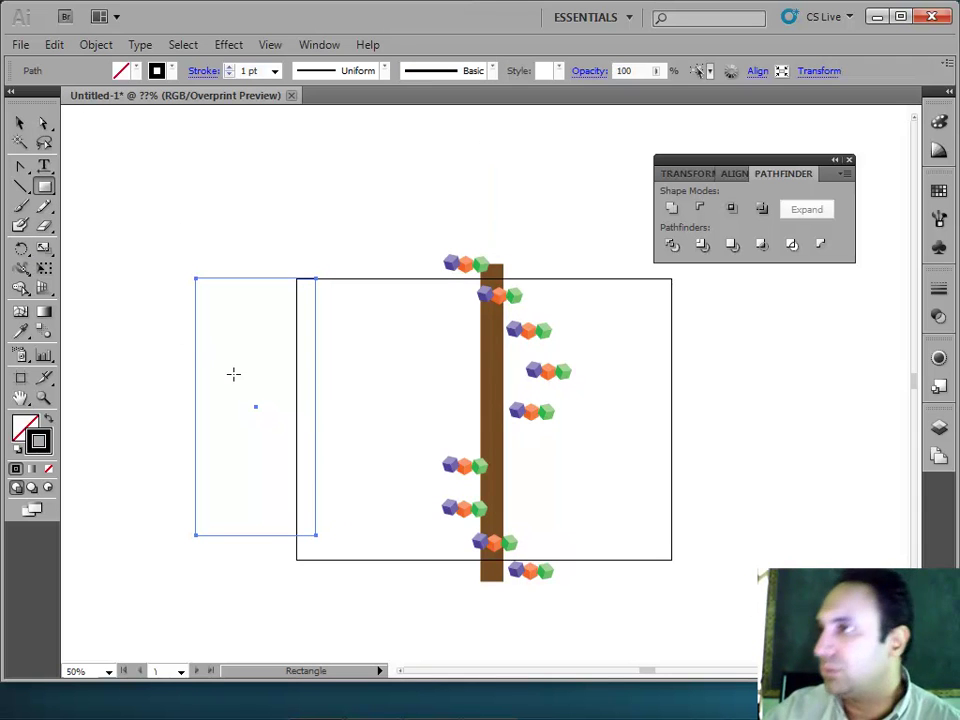
{"action": "left_click", "coordinate": [20, 122]}
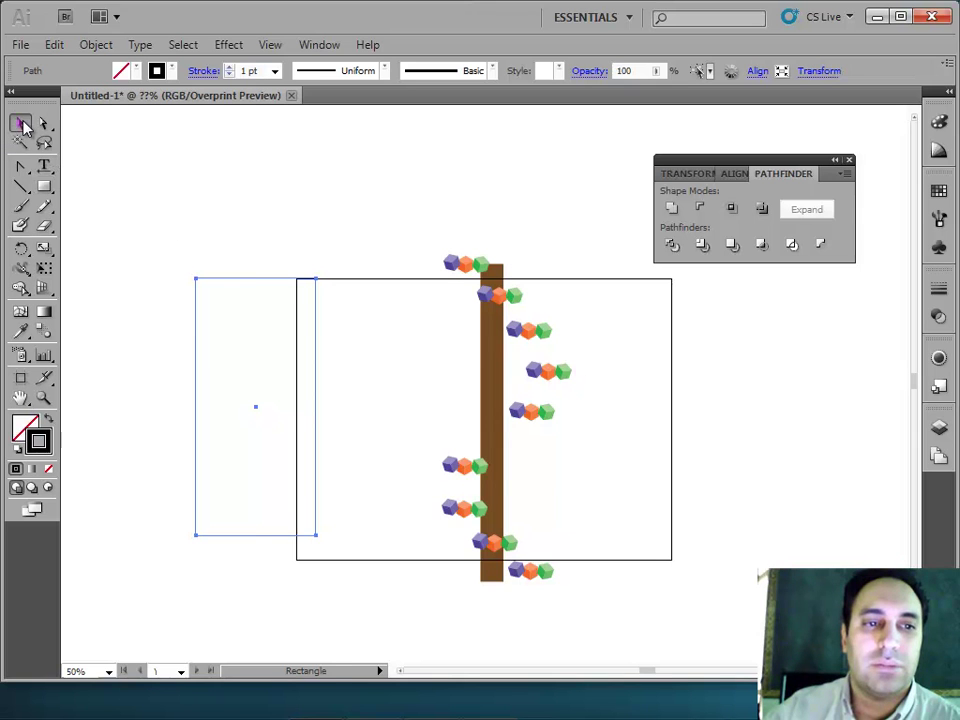
{"action": "left_click", "coordinate": [135, 71]}
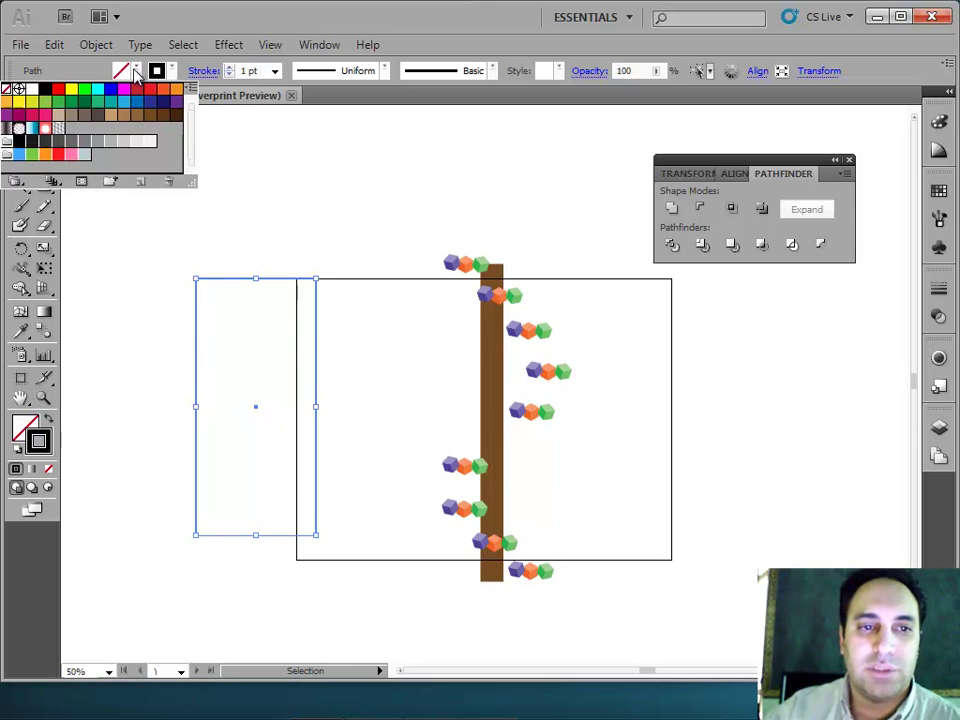
{"action": "left_click", "coordinate": [128, 92]}
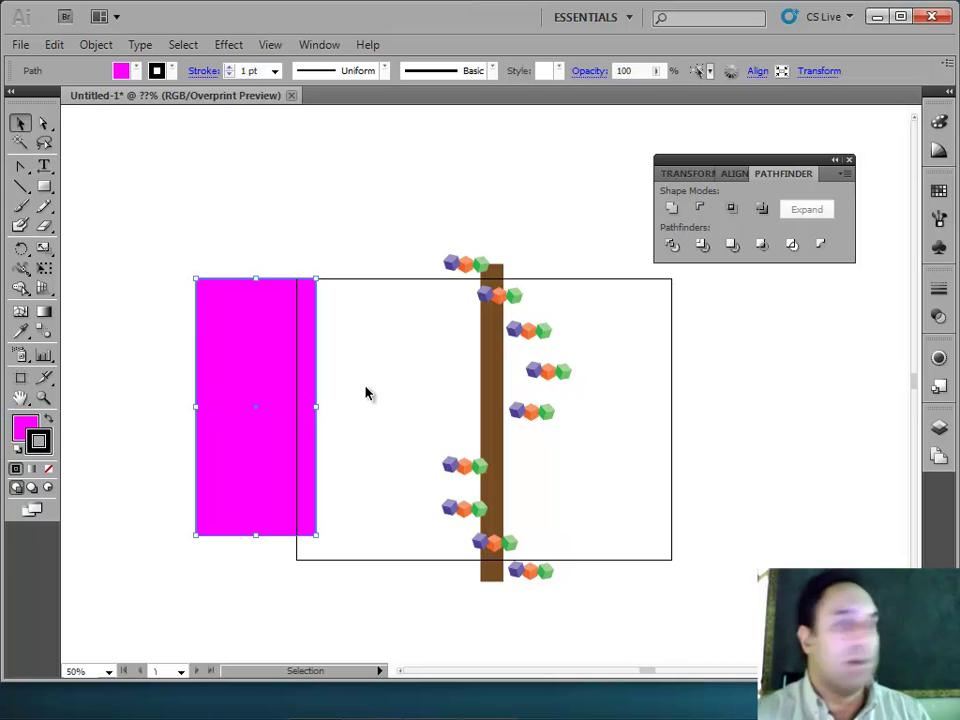
{"action": "left_click", "coordinate": [612, 503]}
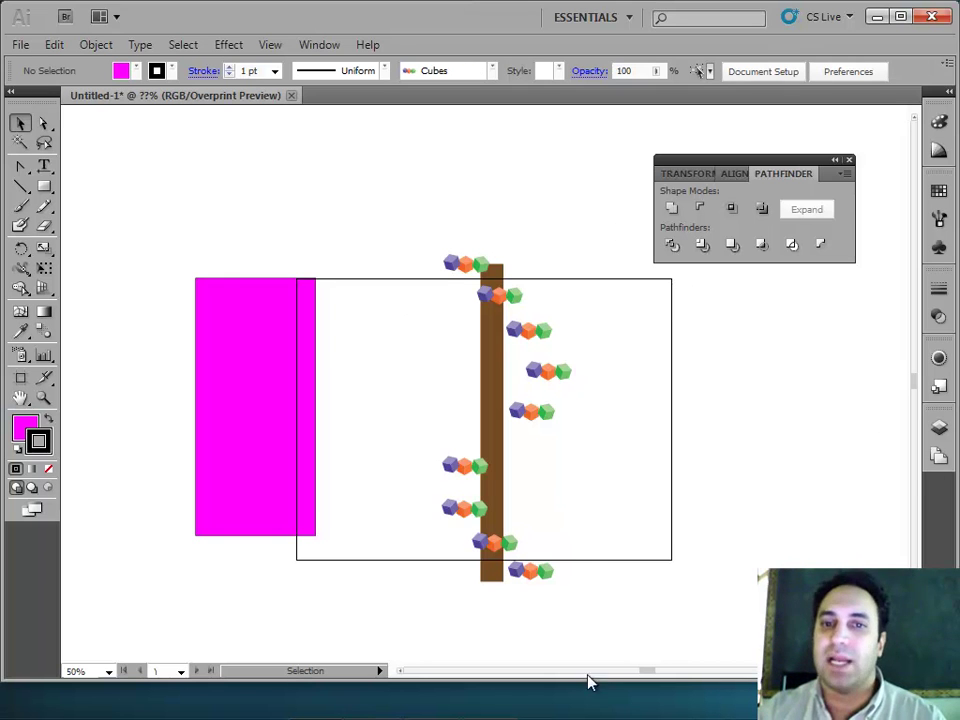